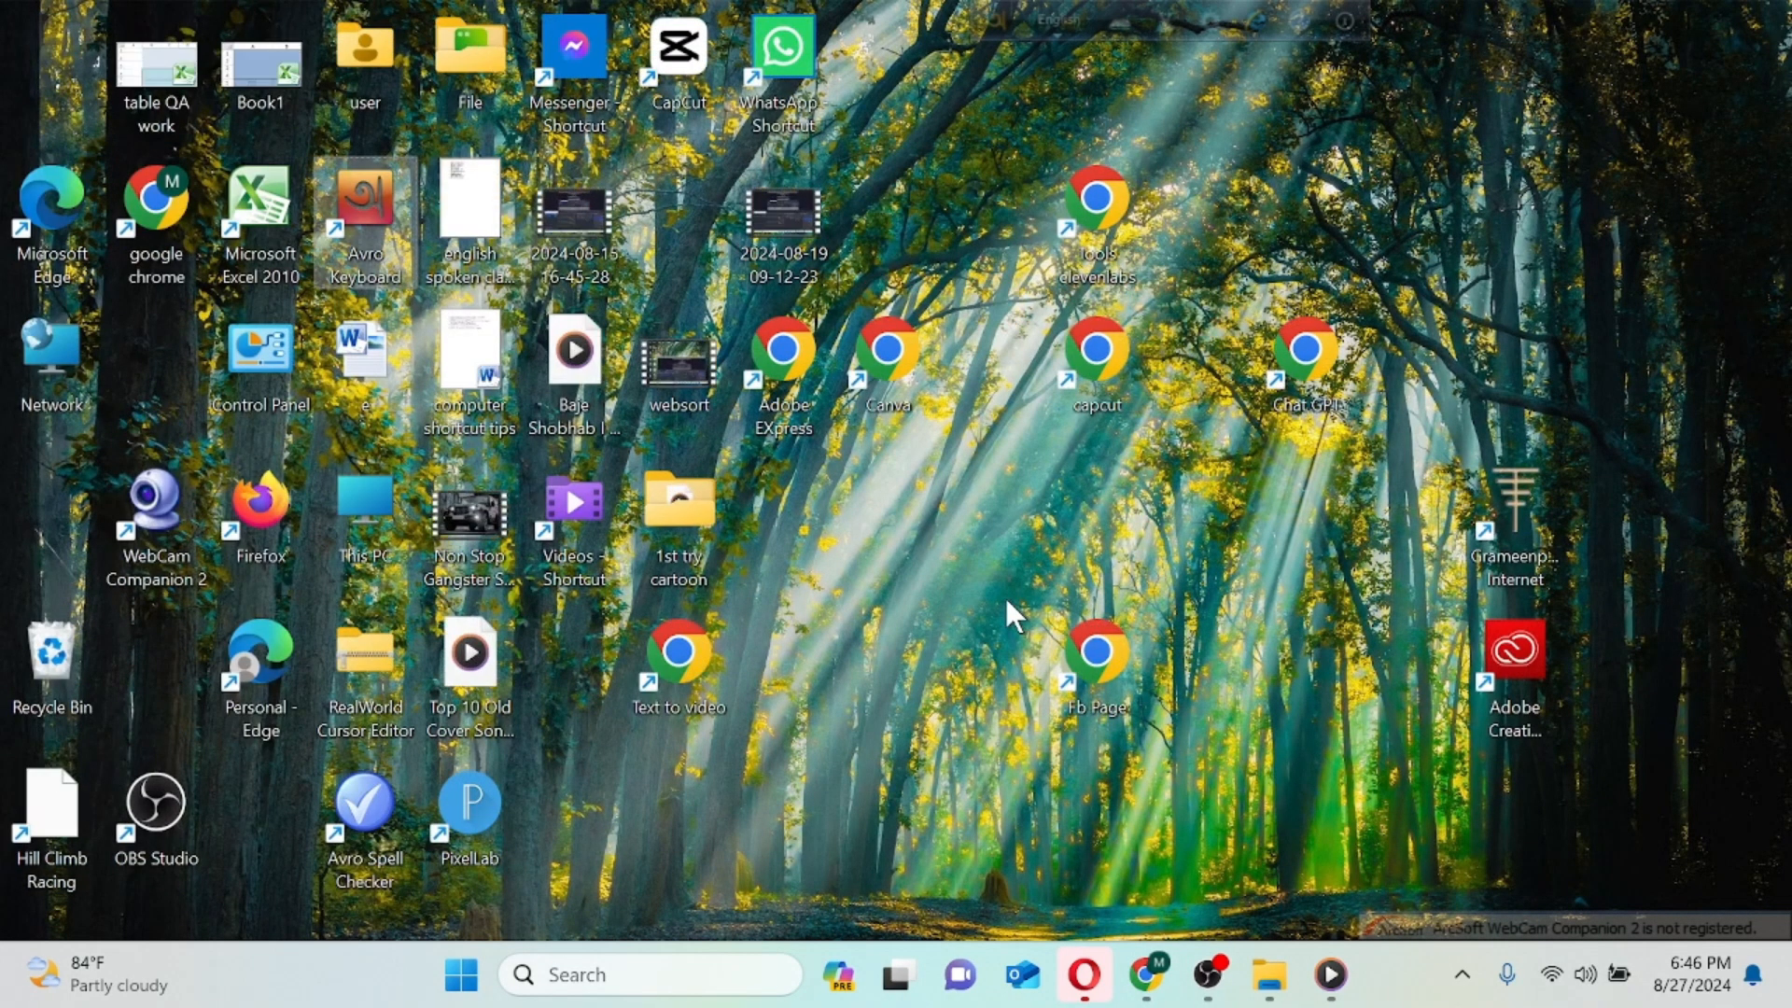
pyautogui.scroll(3, 1004, 599)
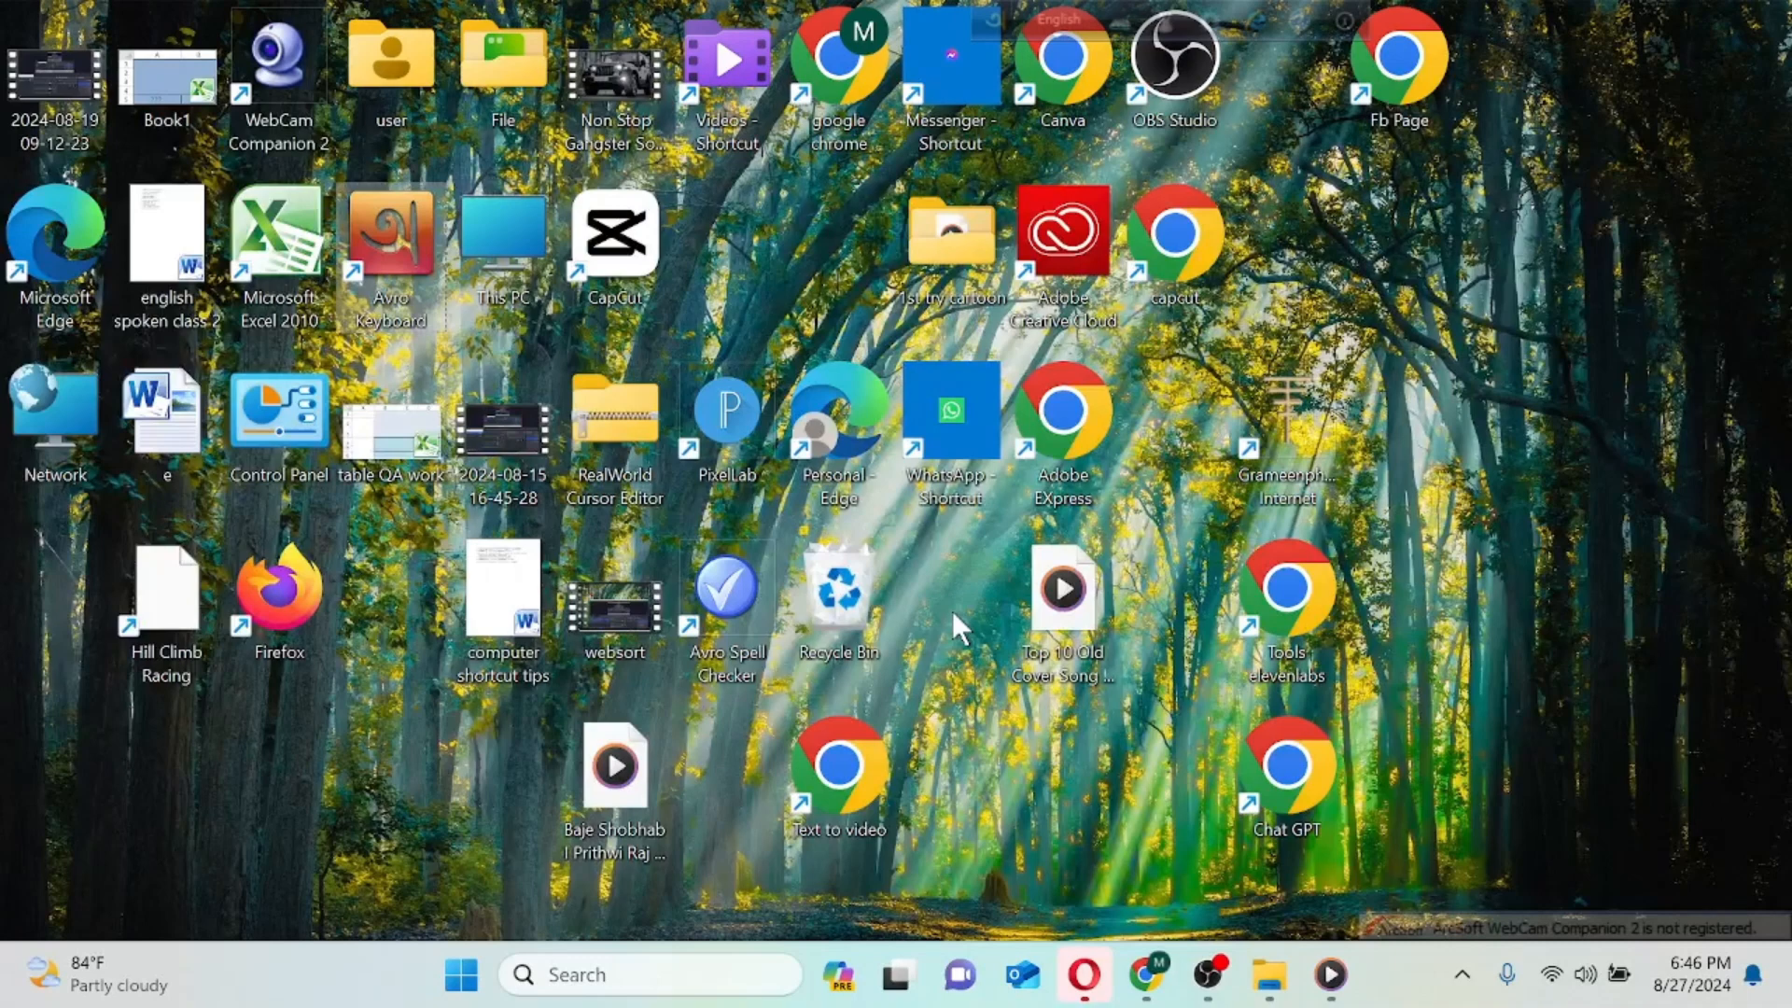
pyautogui.scroll(-2, 951, 612)
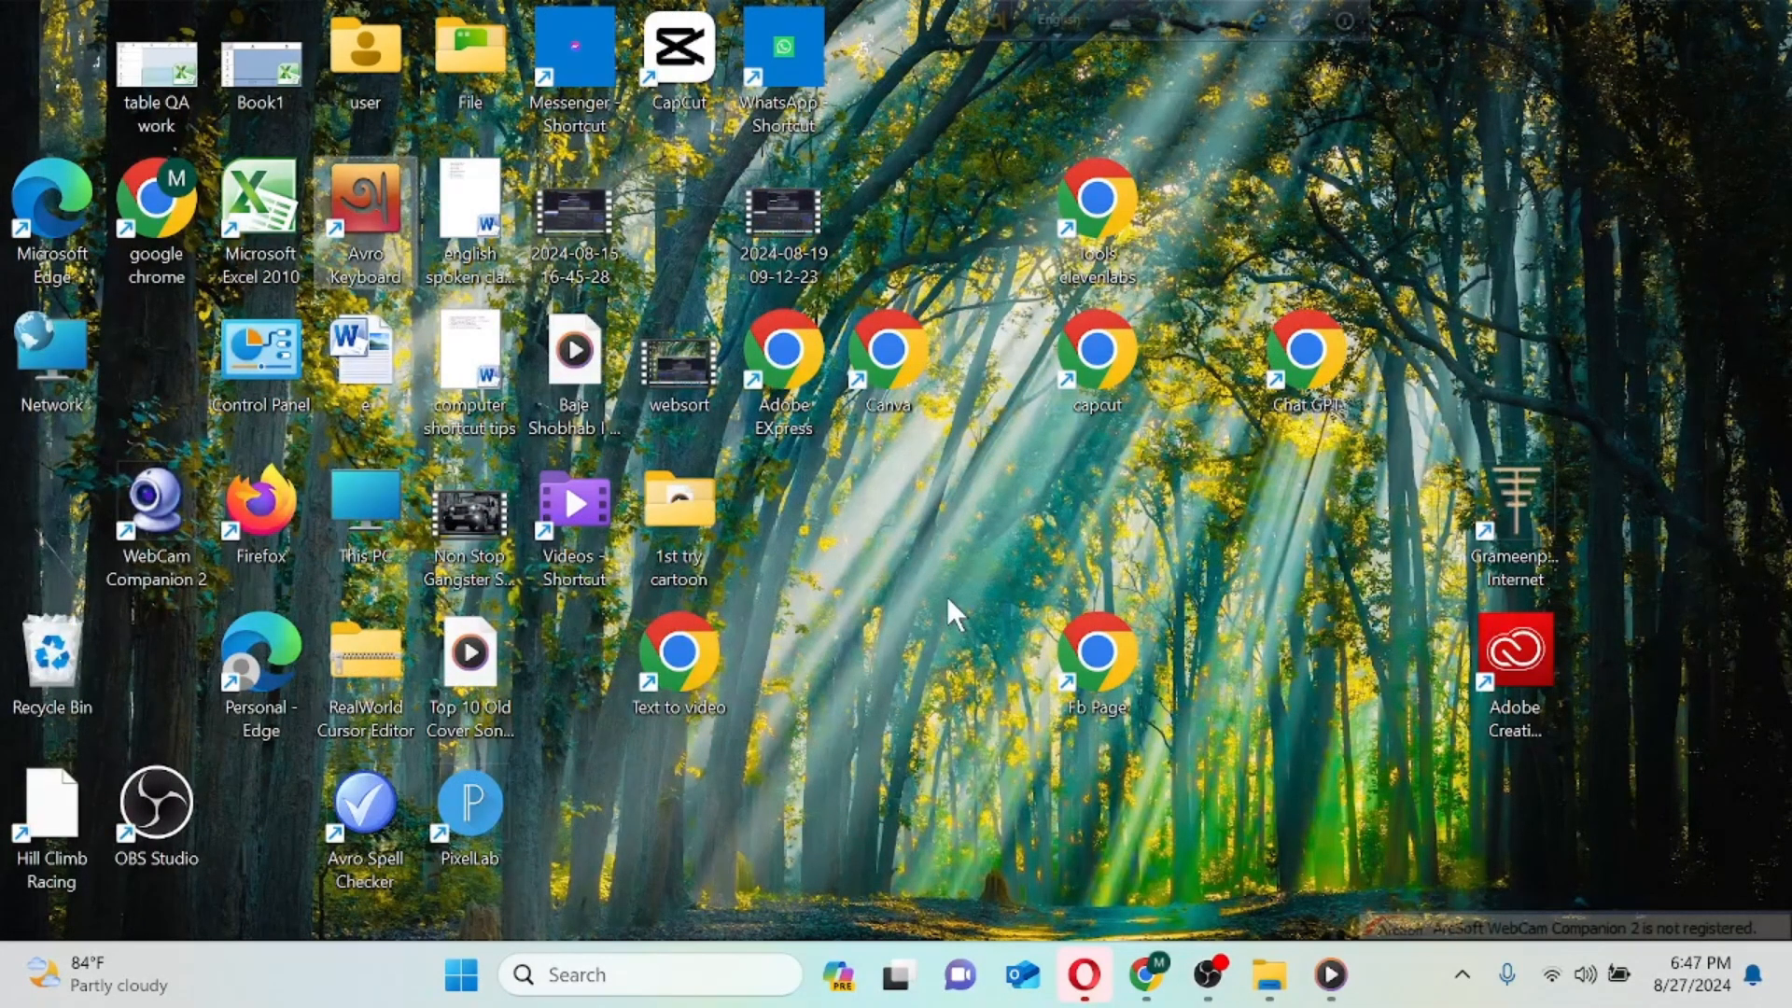
pyautogui.scroll(-1, 947, 596)
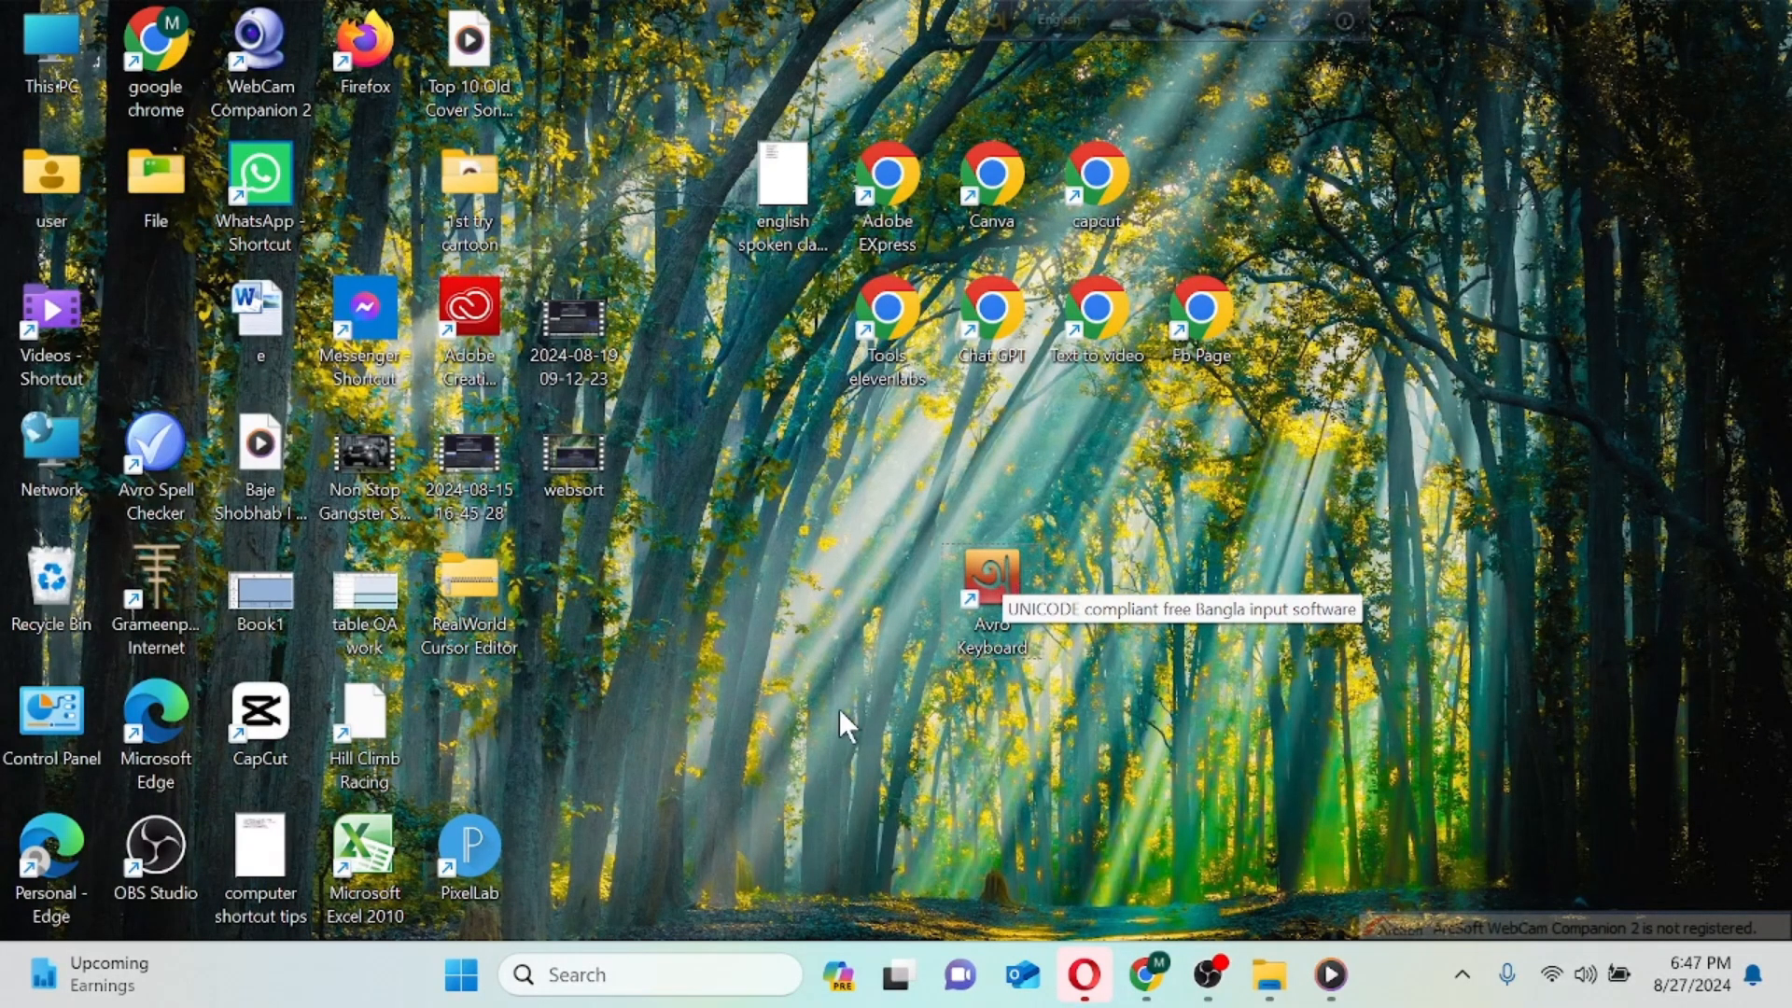
pyautogui.moveTo(1000, 587)
pyautogui.mouseDown()
pyautogui.moveTo(1018, 547)
pyautogui.moveTo(963, 541)
pyautogui.moveTo(985, 567)
pyautogui.mouseUp()
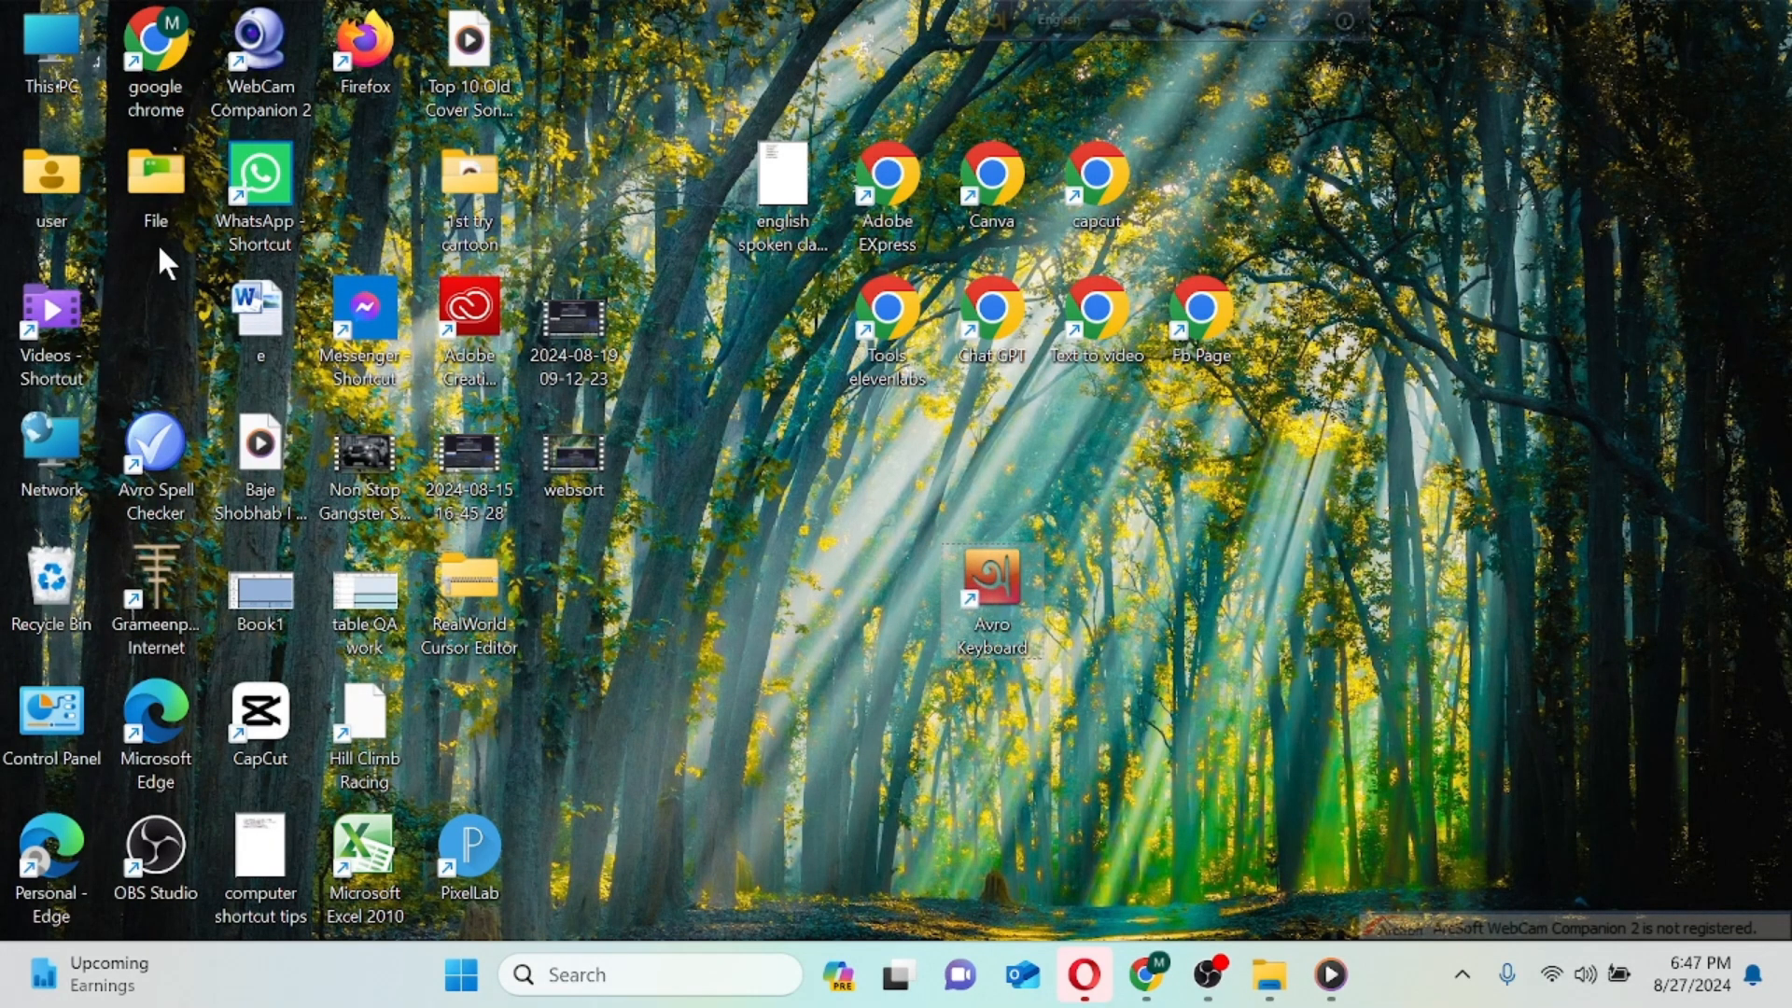
# - Open the Word document "e" from the desktop, move the Avro Keyboard toolbar over the blank page, and dismiss the activation wizard
pyautogui.doubleClick(262, 308)
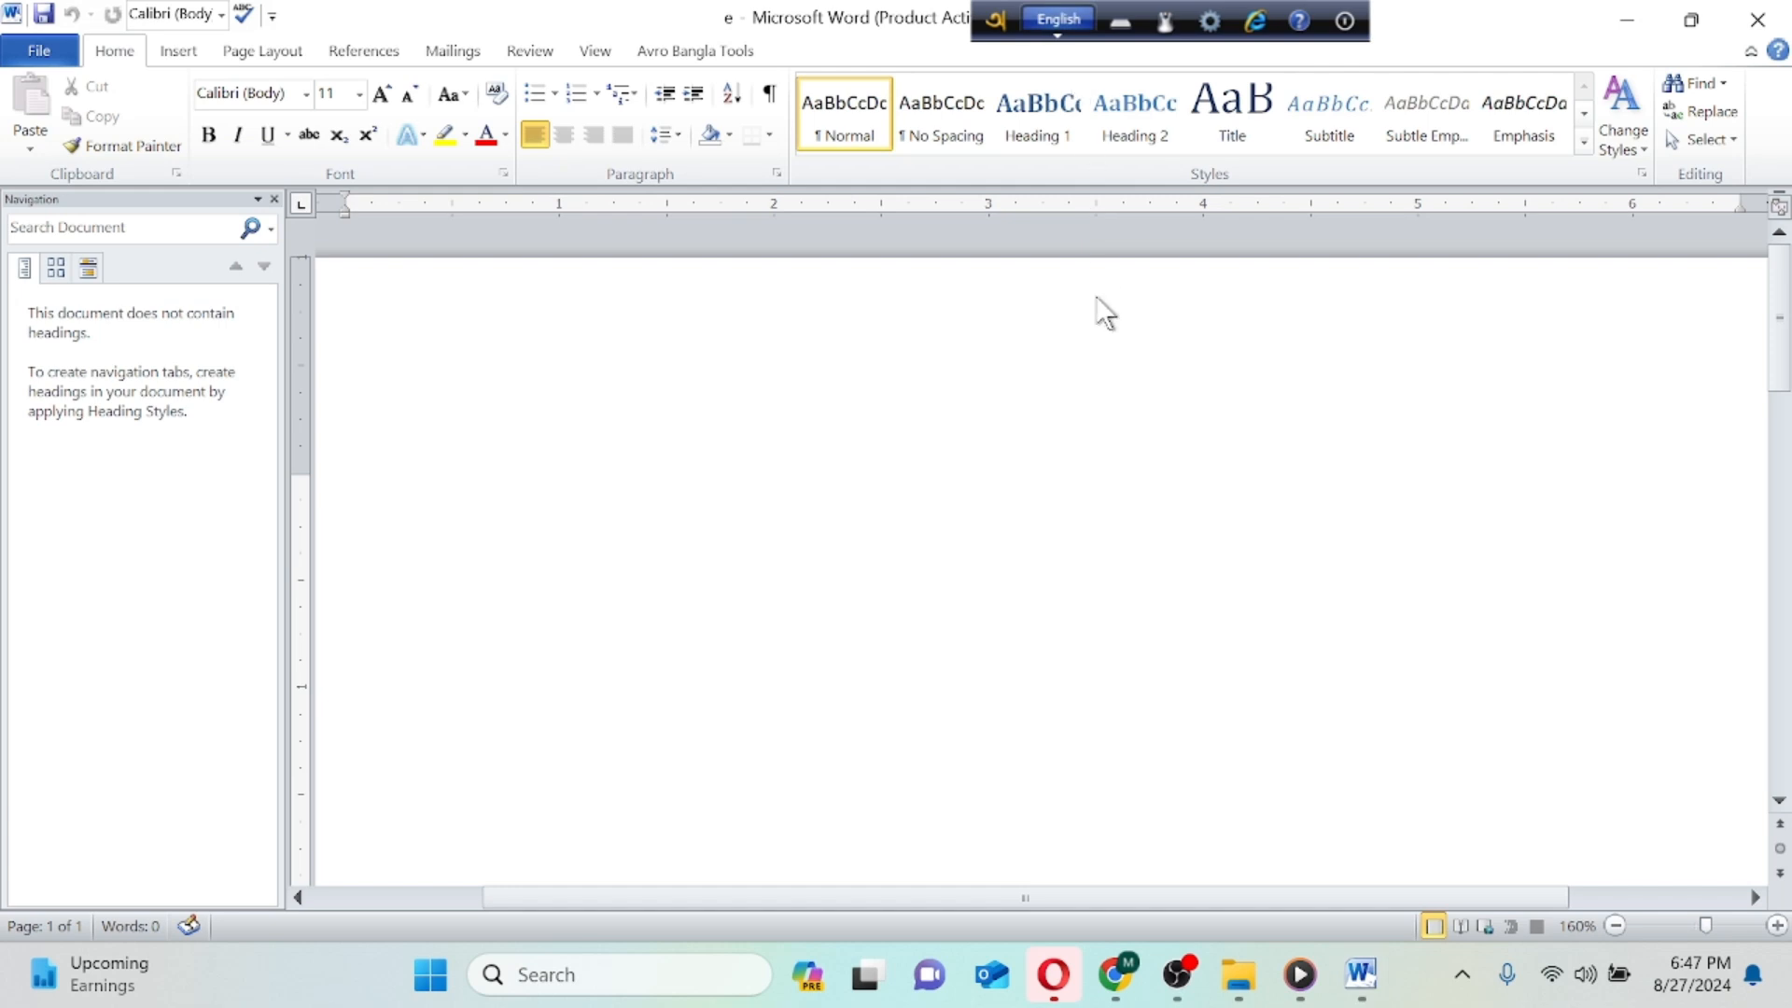
pyautogui.click(997, 21)
pyautogui.moveTo(997, 21); pyautogui.dragTo(1280, 429)
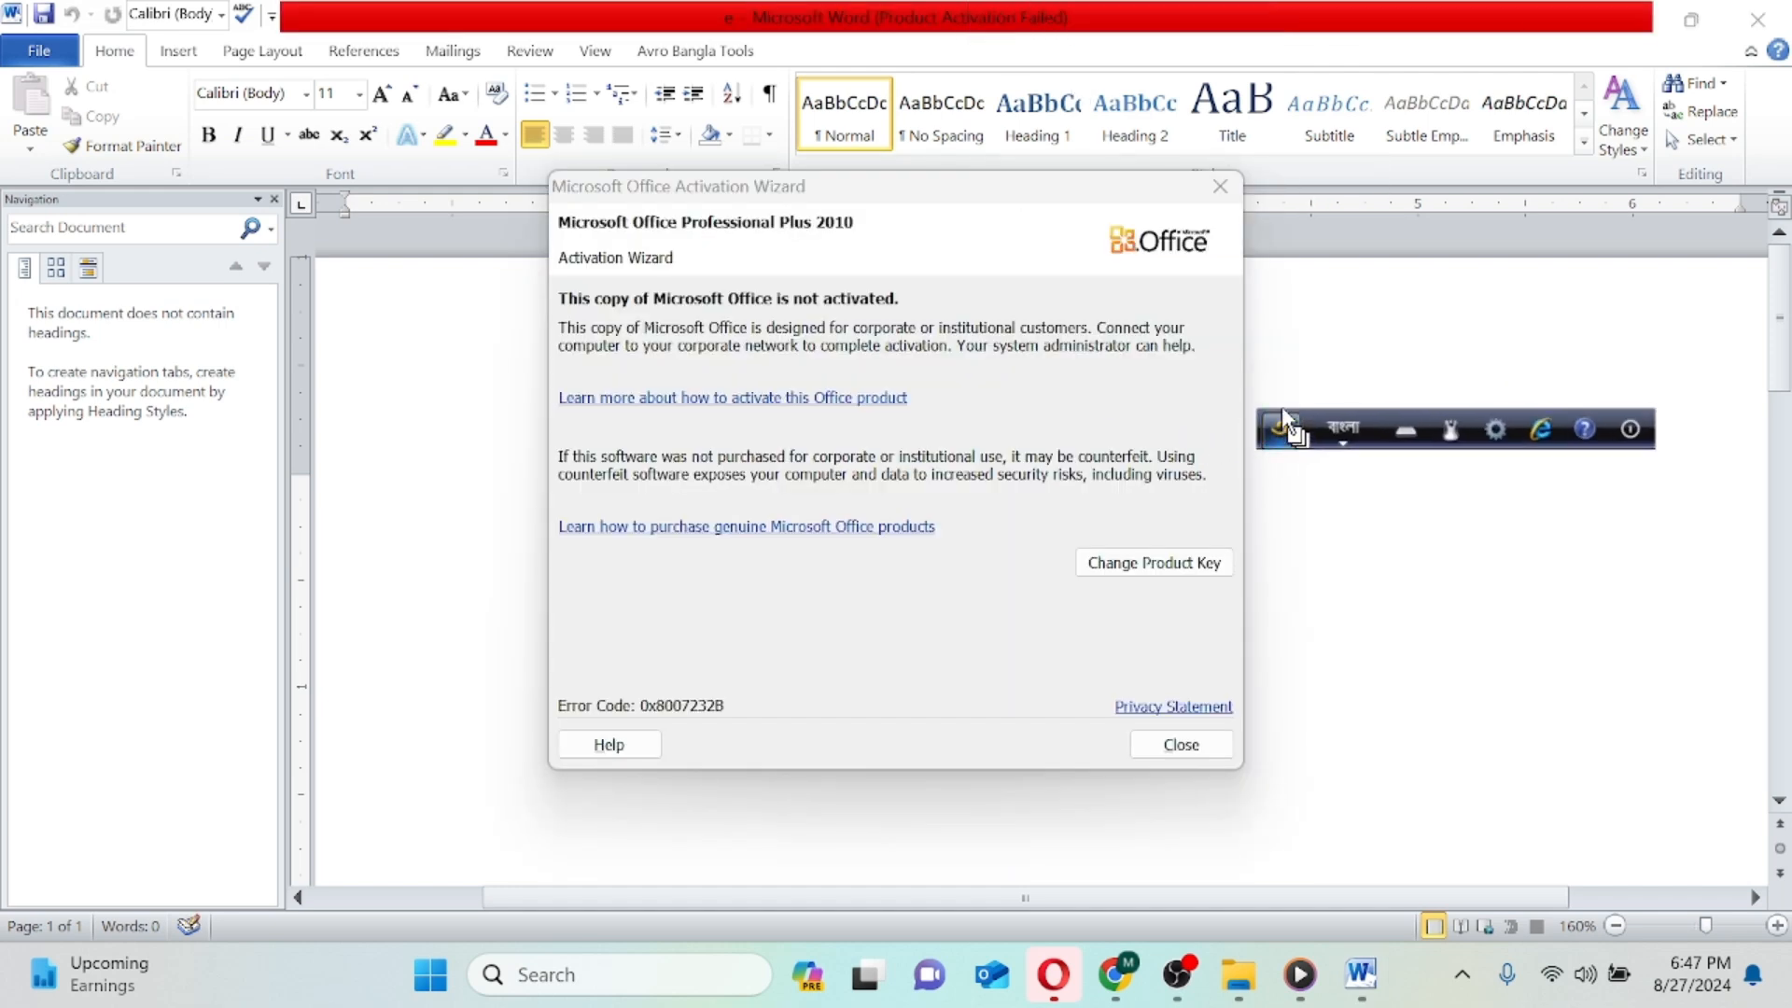
pyautogui.click(1220, 187)
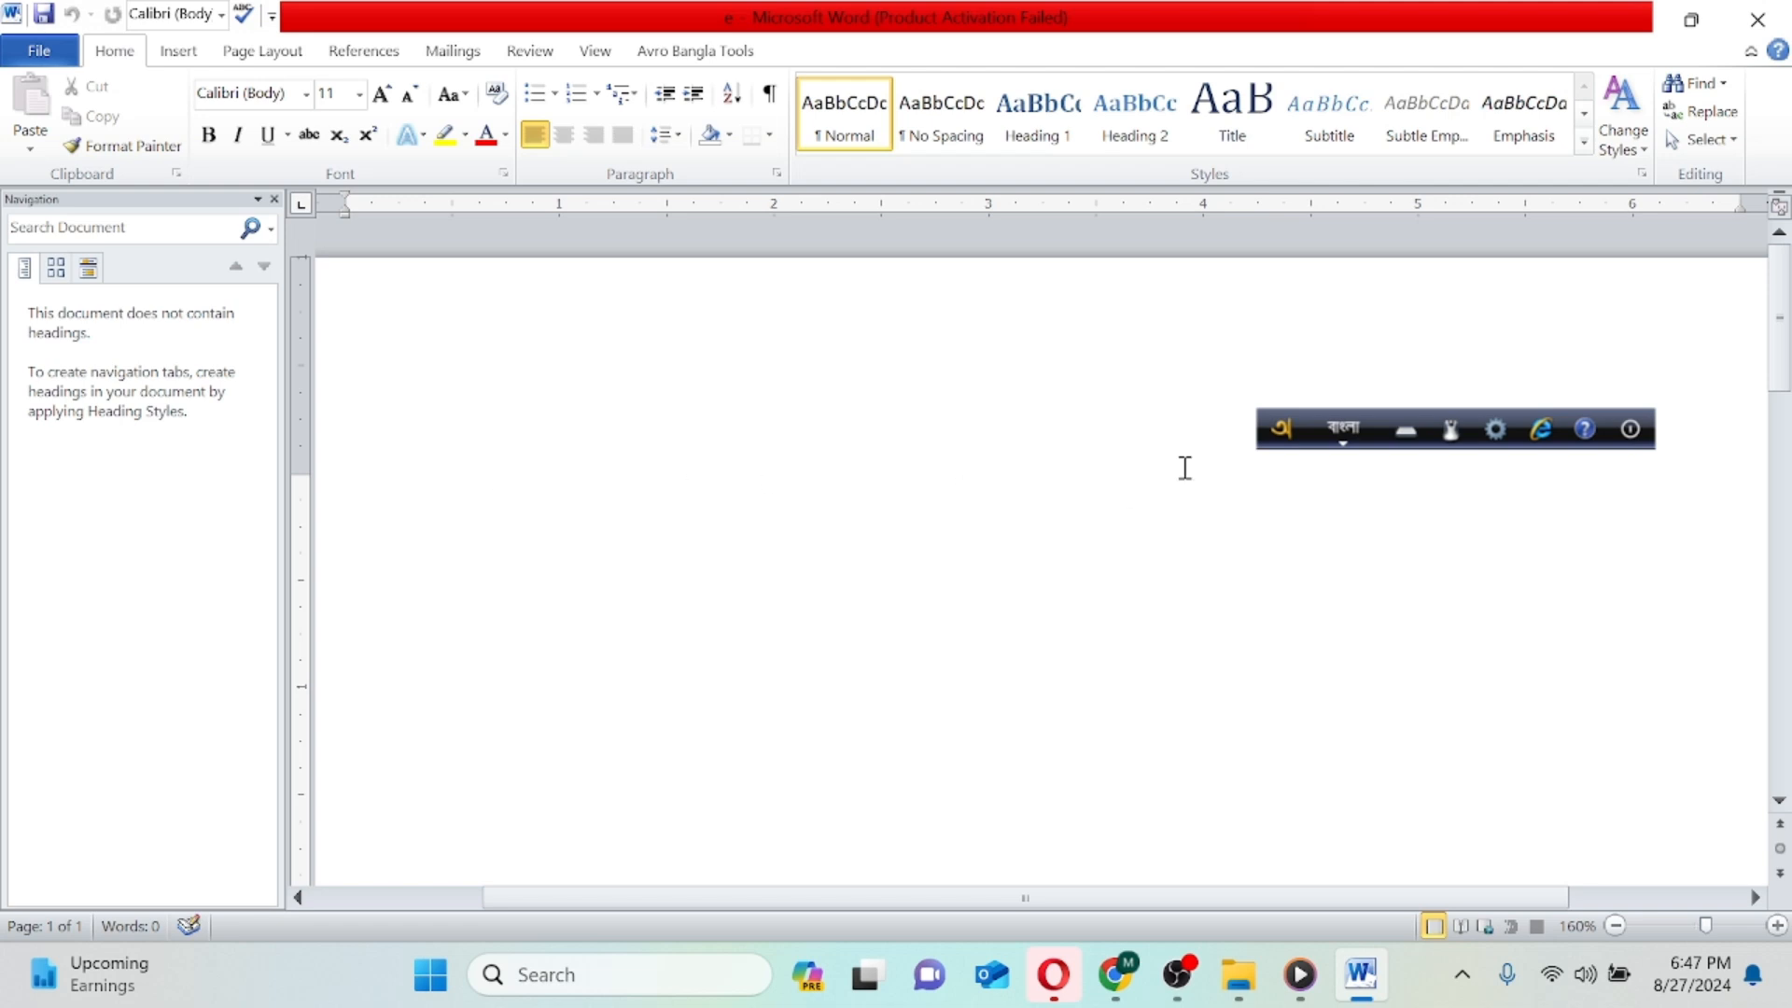
# - Switch Avro Keyboard to English and write "I am writing" on the first line of the document
pyautogui.click(1336, 422)
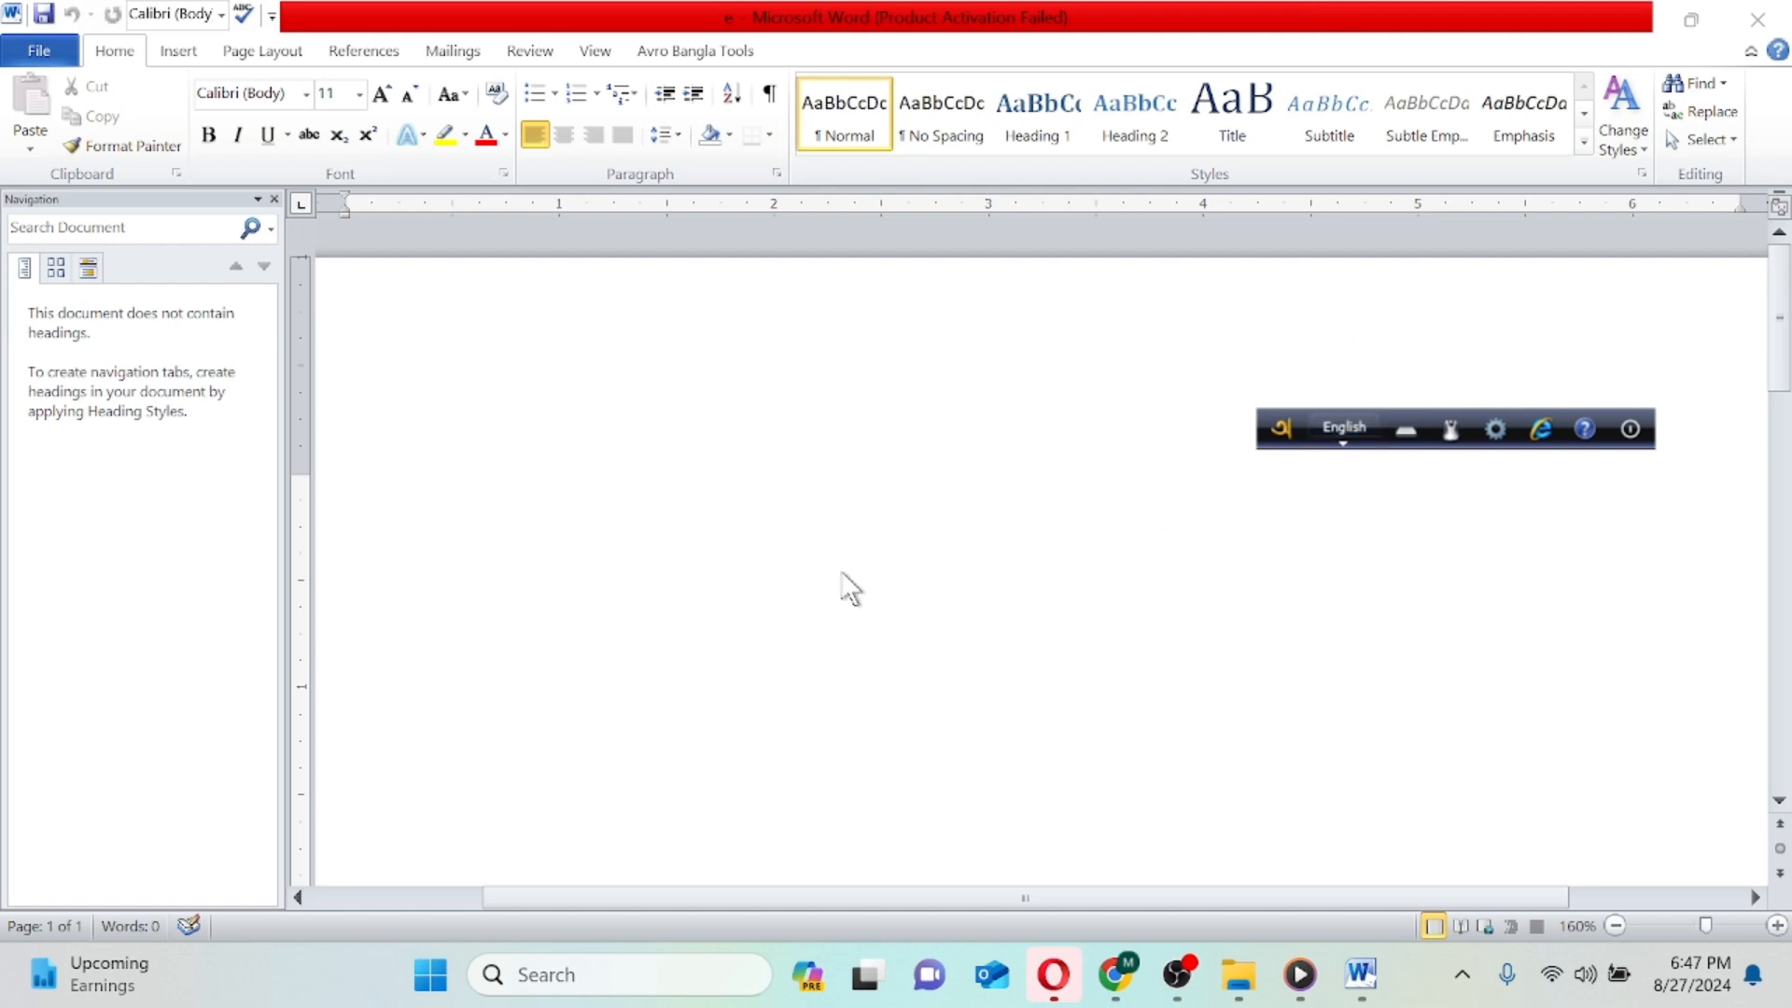
pyautogui.click(457, 581)
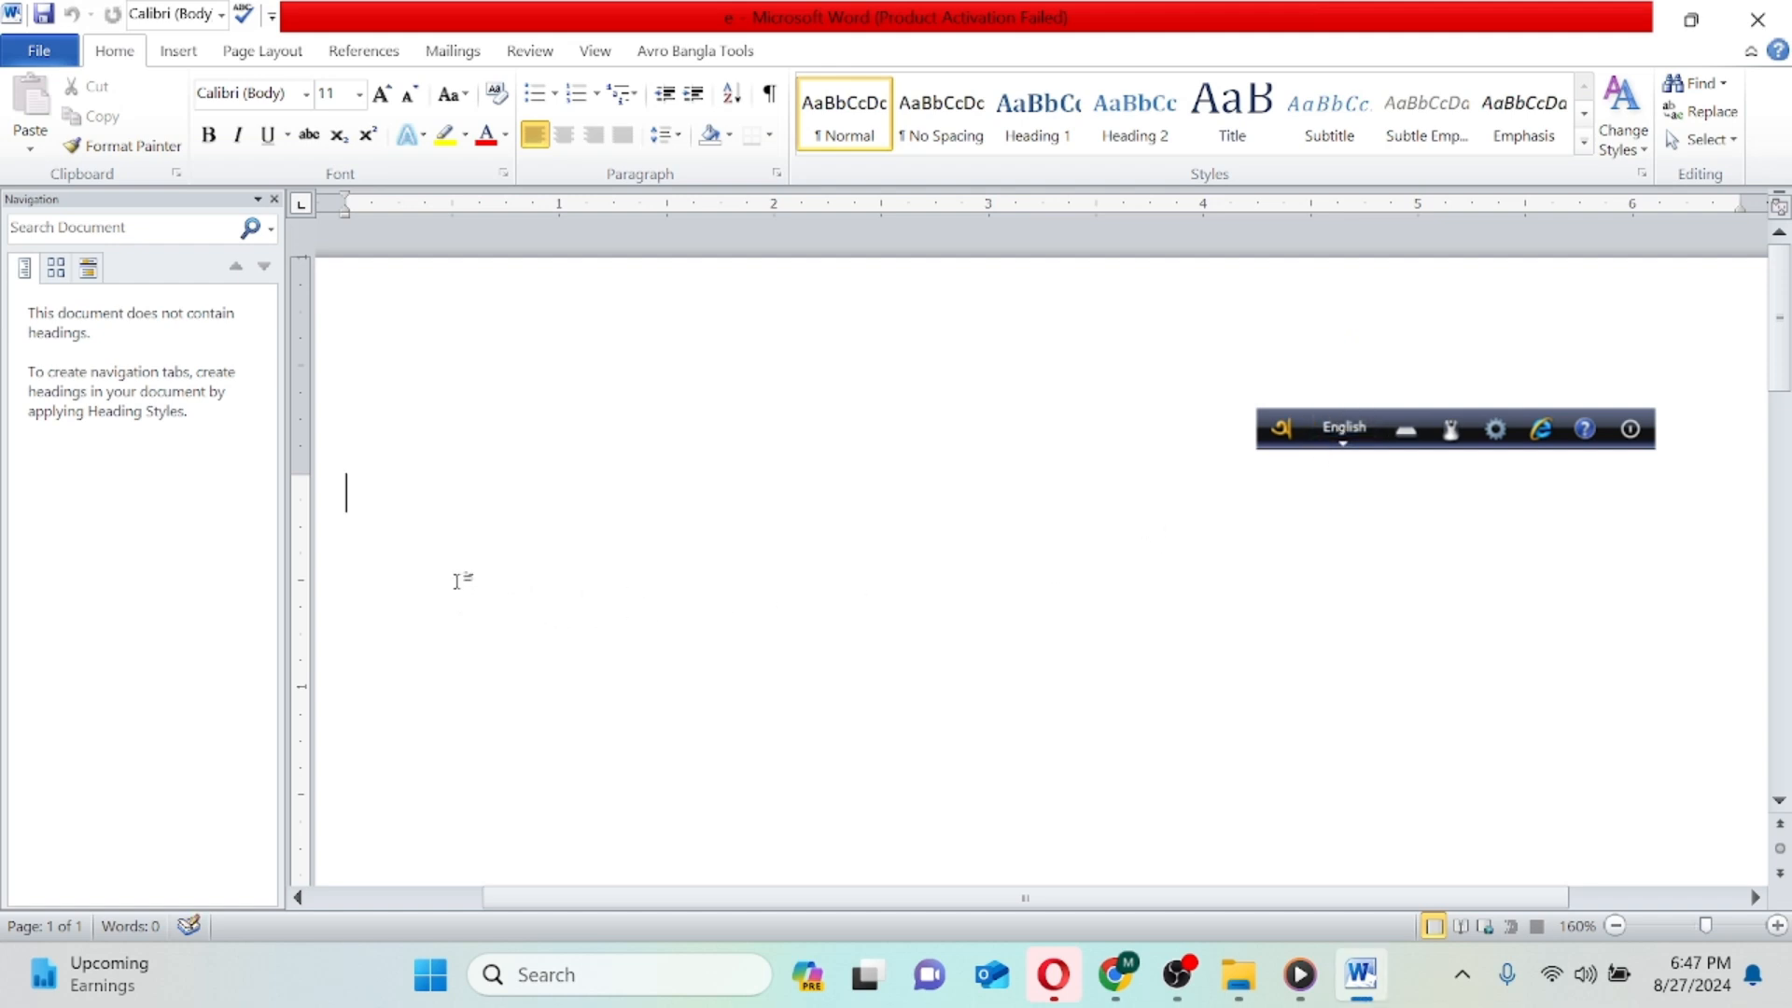
pyautogui.write('am')
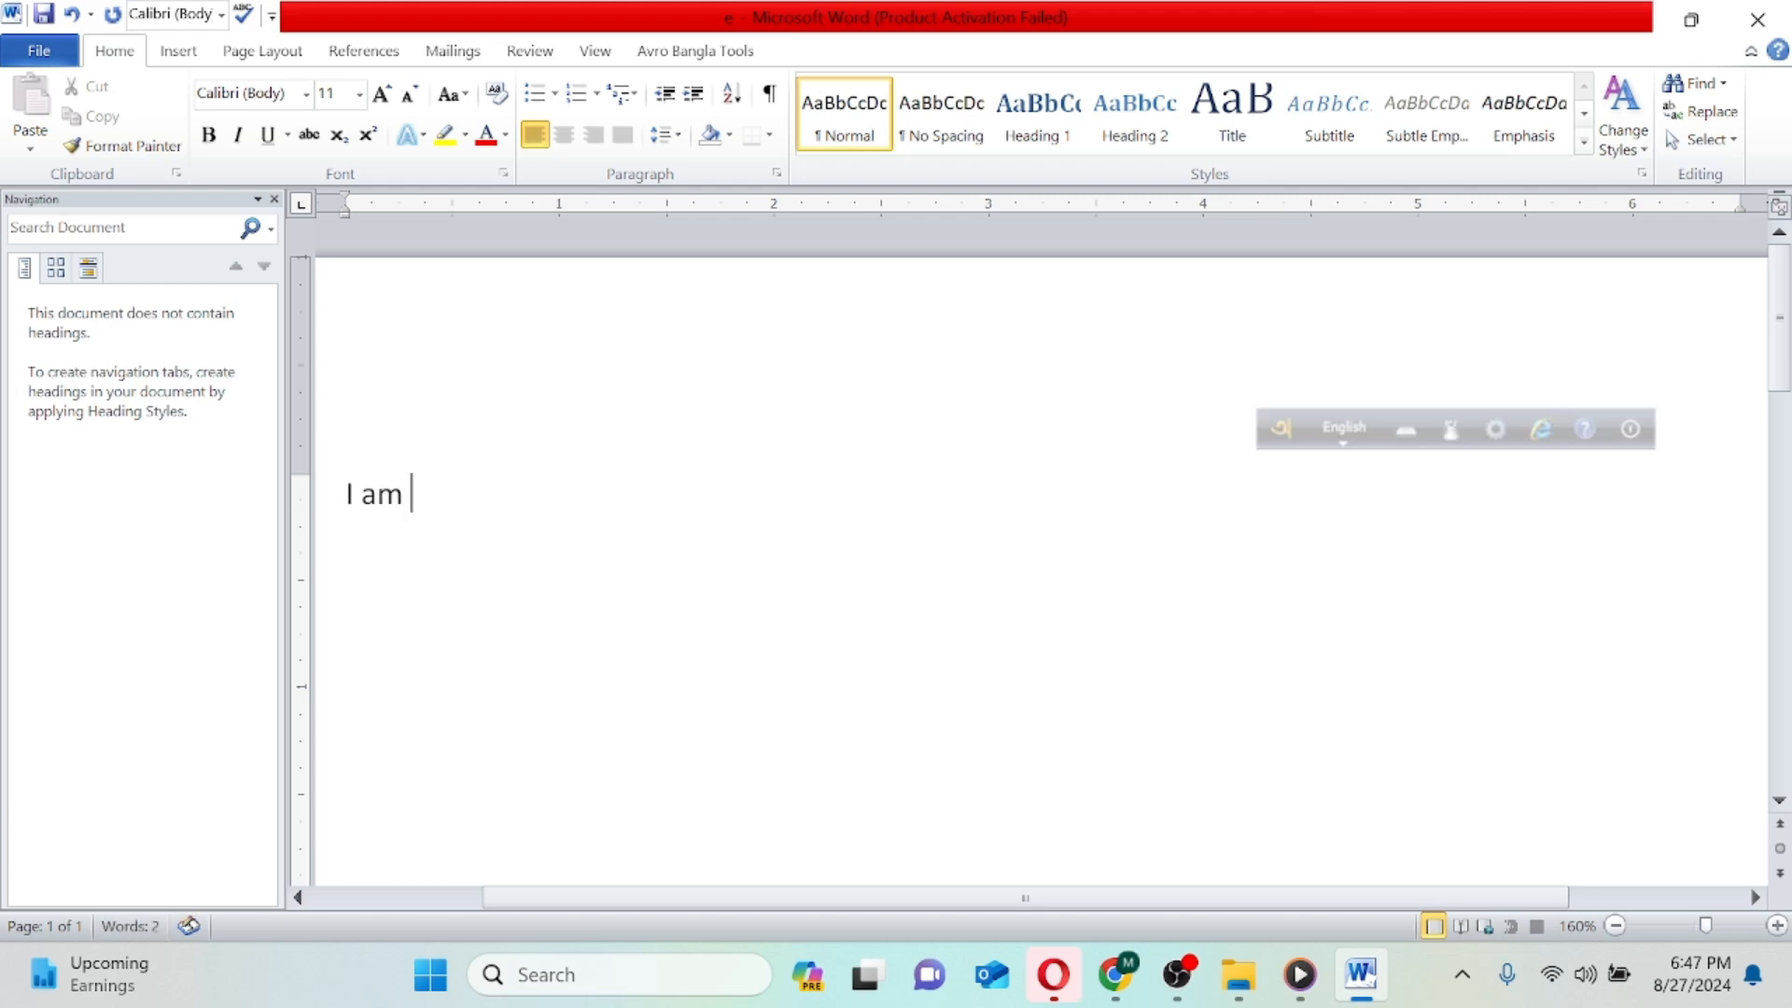
pyautogui.write(' writing')
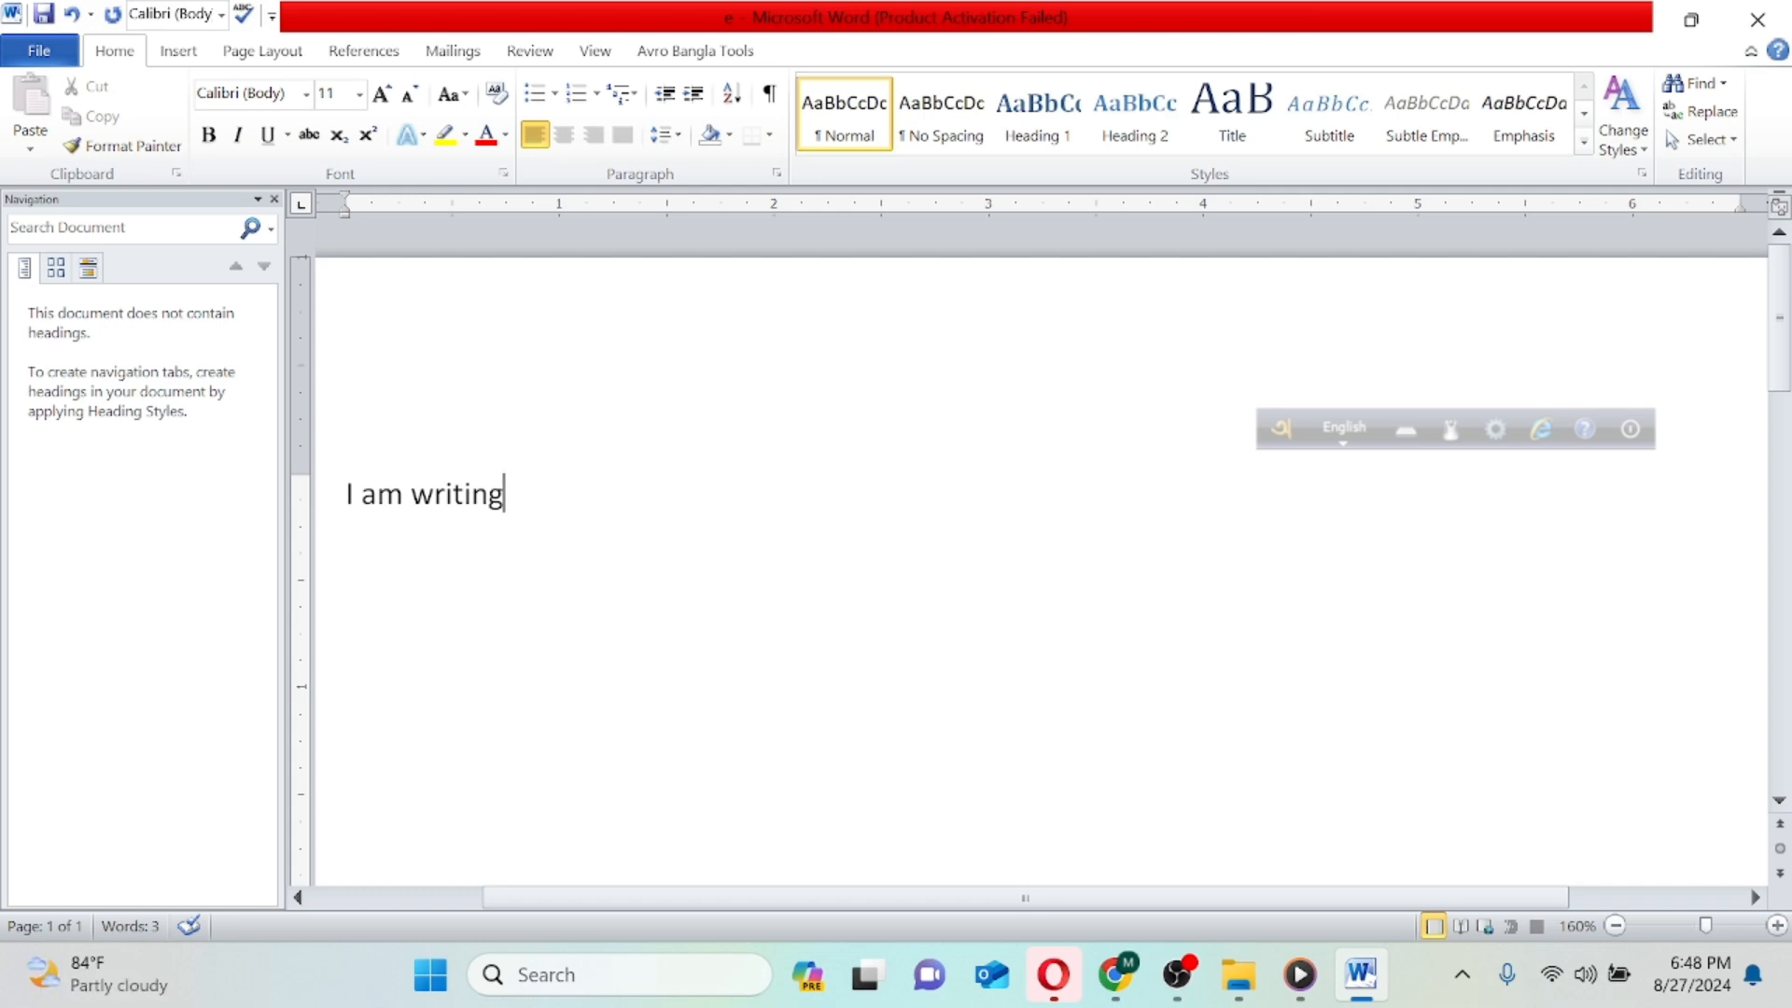
# - Switch Avro Keyboard to Bangla and write "আমি এখন" on a new line below the English text
pyautogui.click(1358, 443)
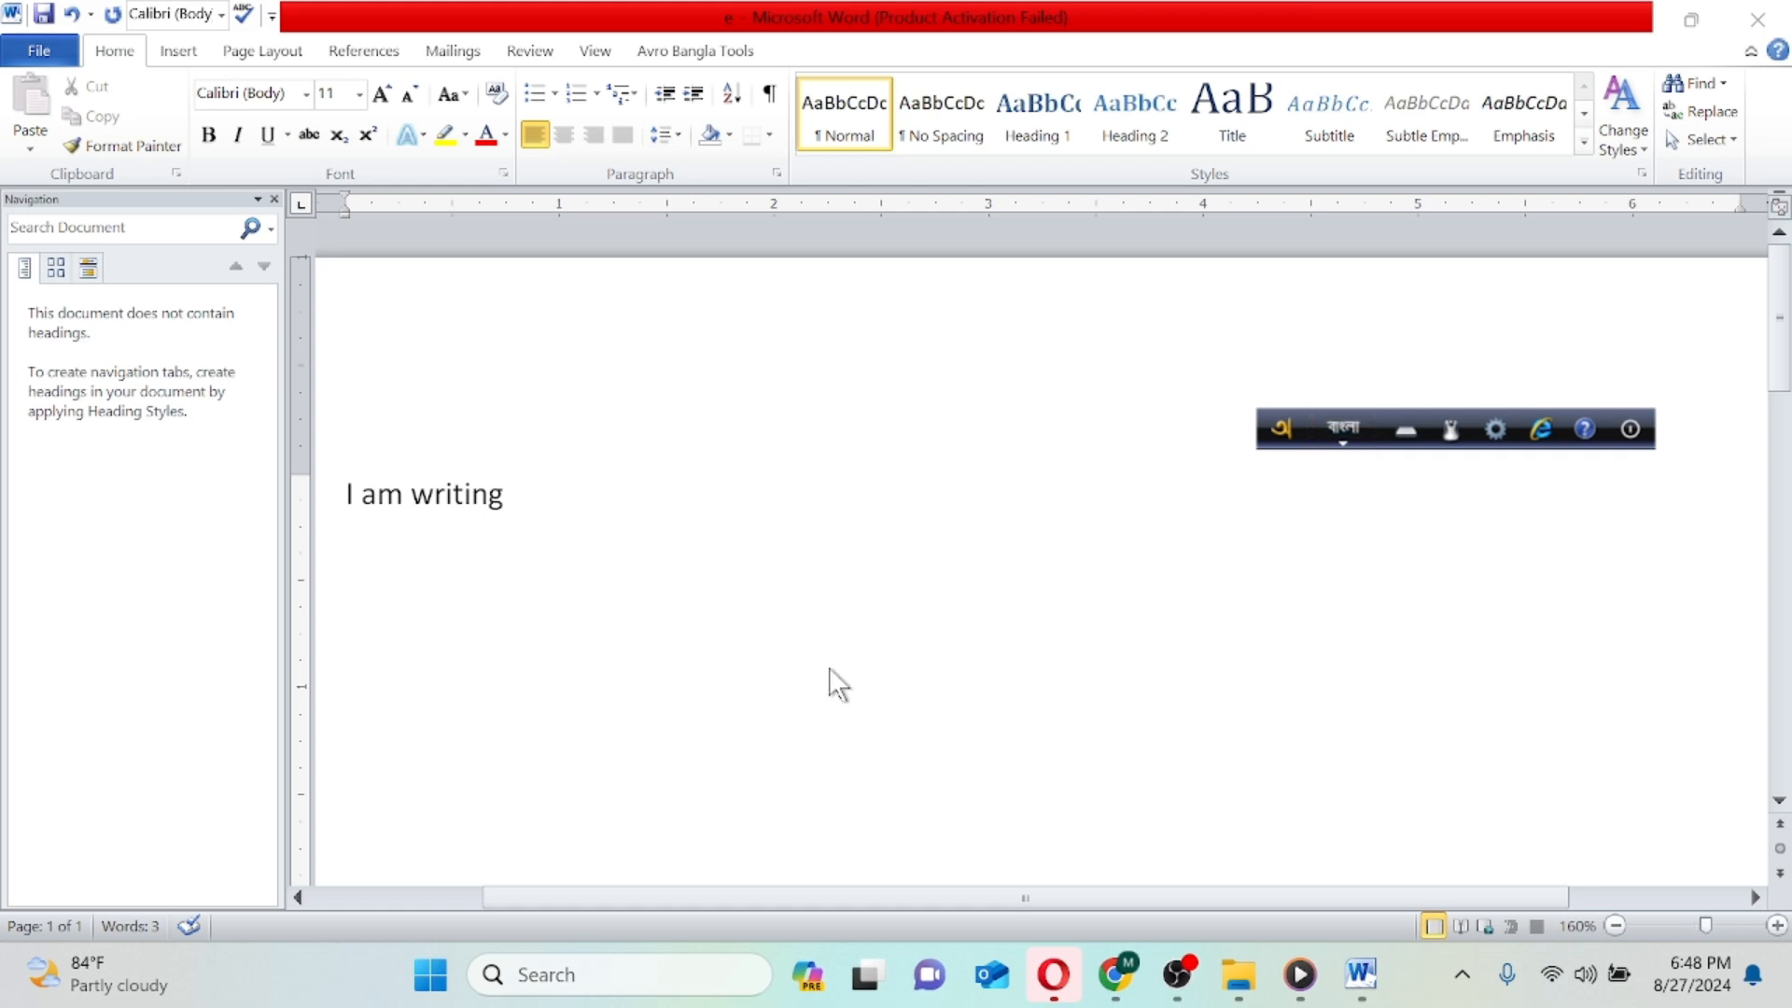
pyautogui.click(580, 513)
pyautogui.press('Return')
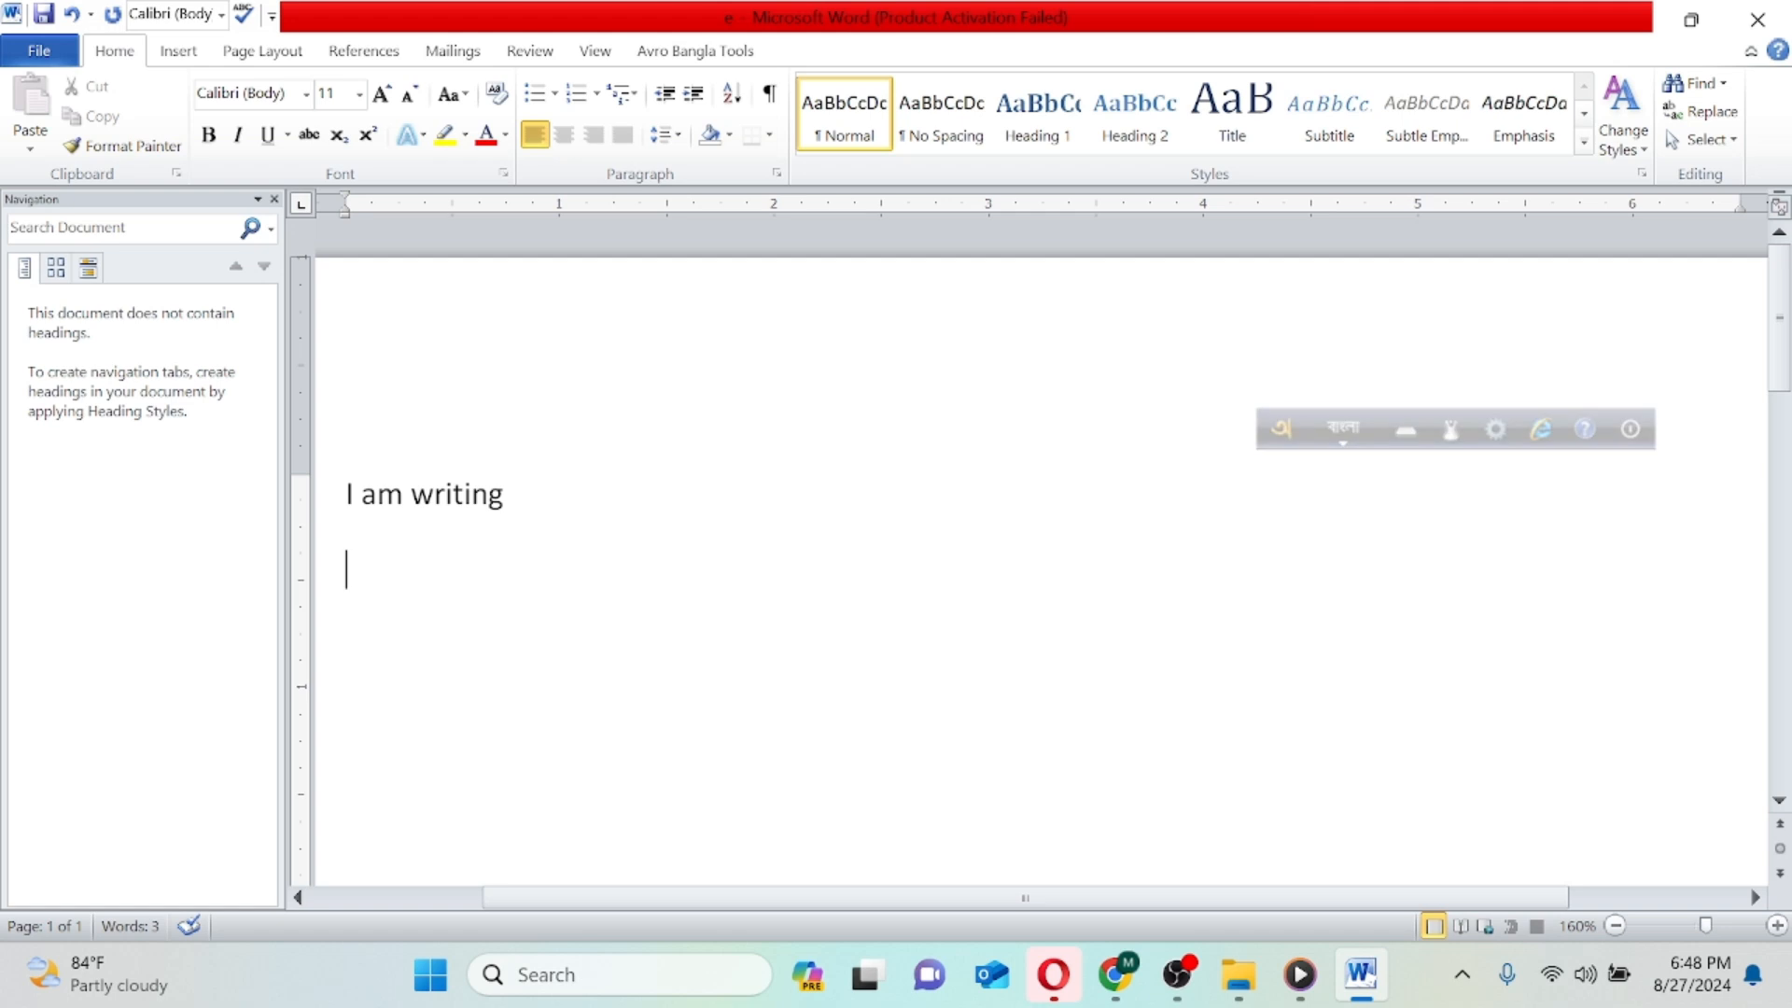
pyautogui.write('আ')
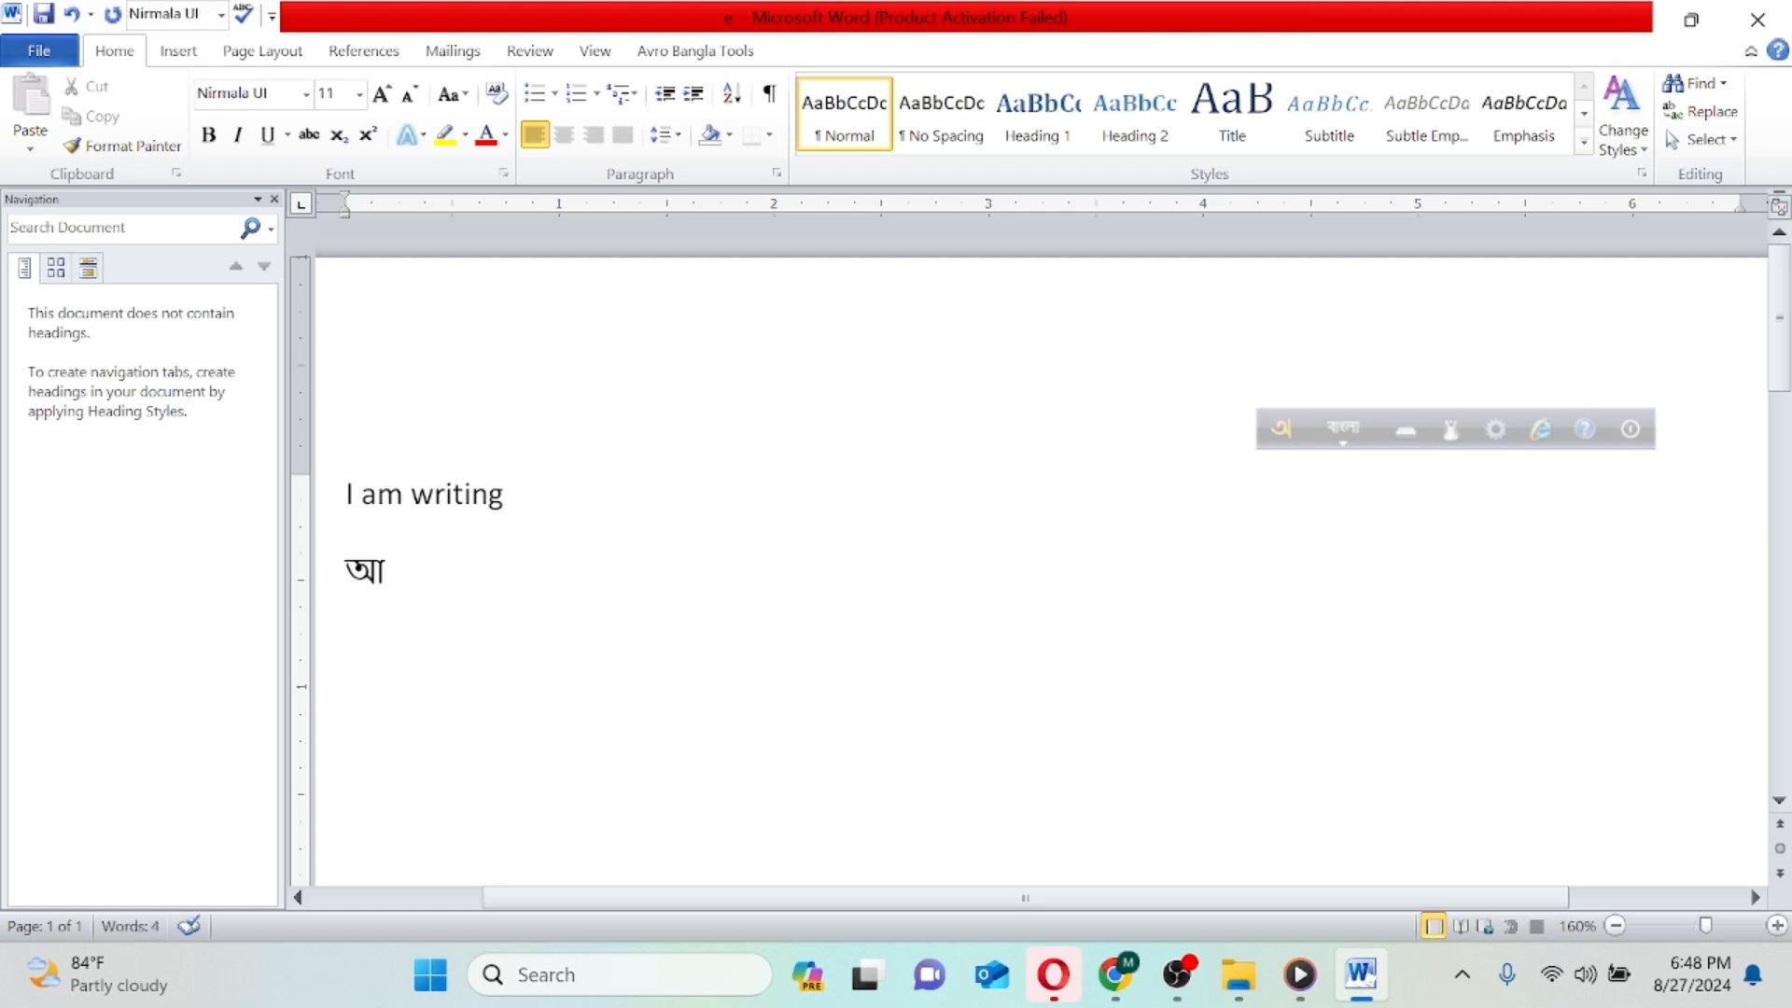
pyautogui.write('মা')
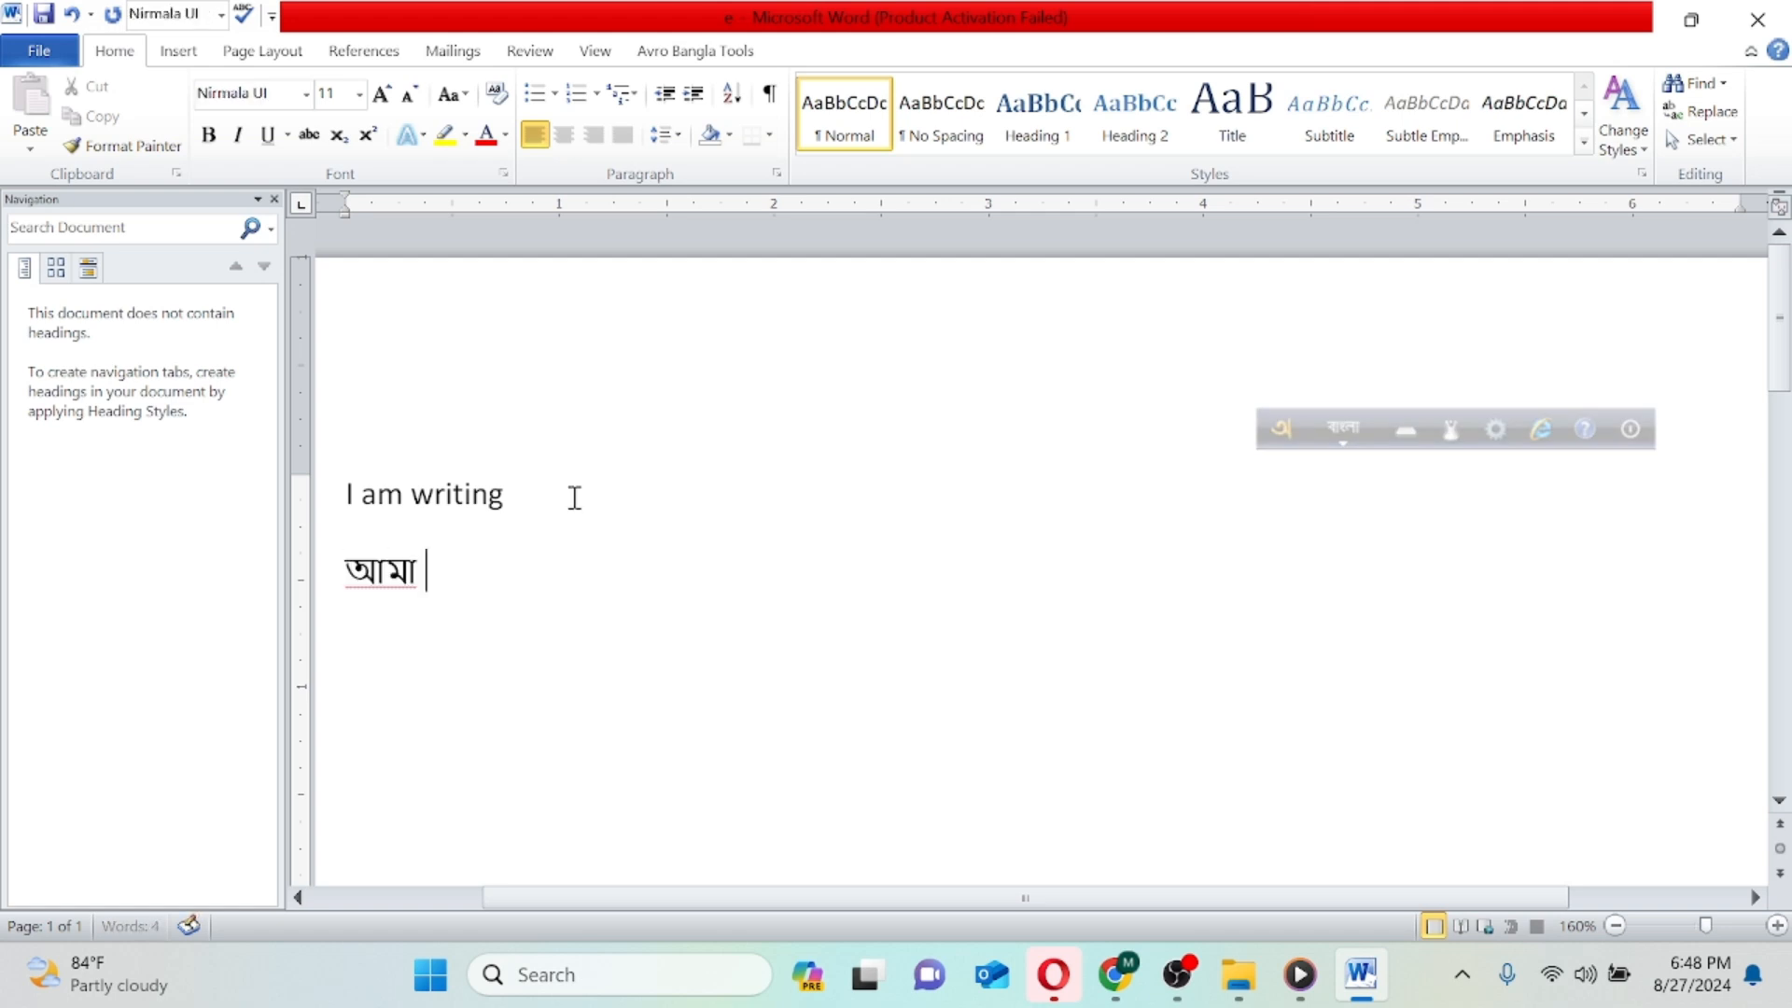
pyautogui.press('BackSpace')
pyautogui.write('i')
pyautogui.write(' ্')
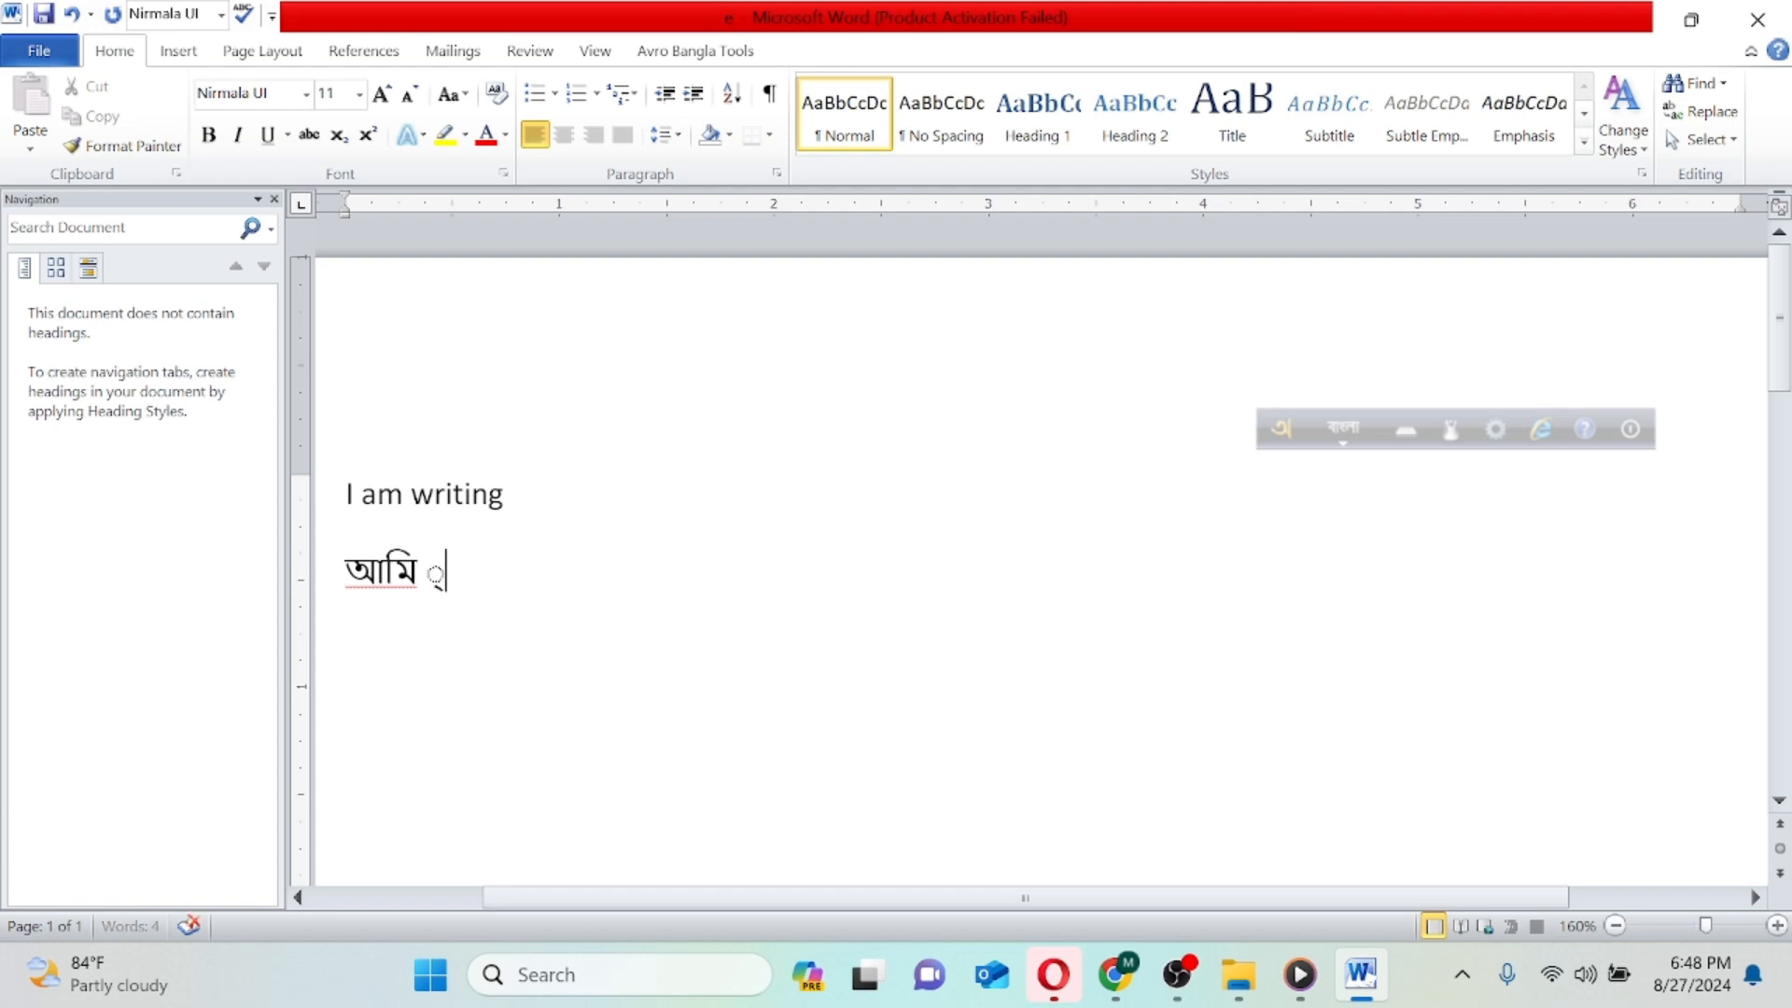
pyautogui.write('ekhn b')
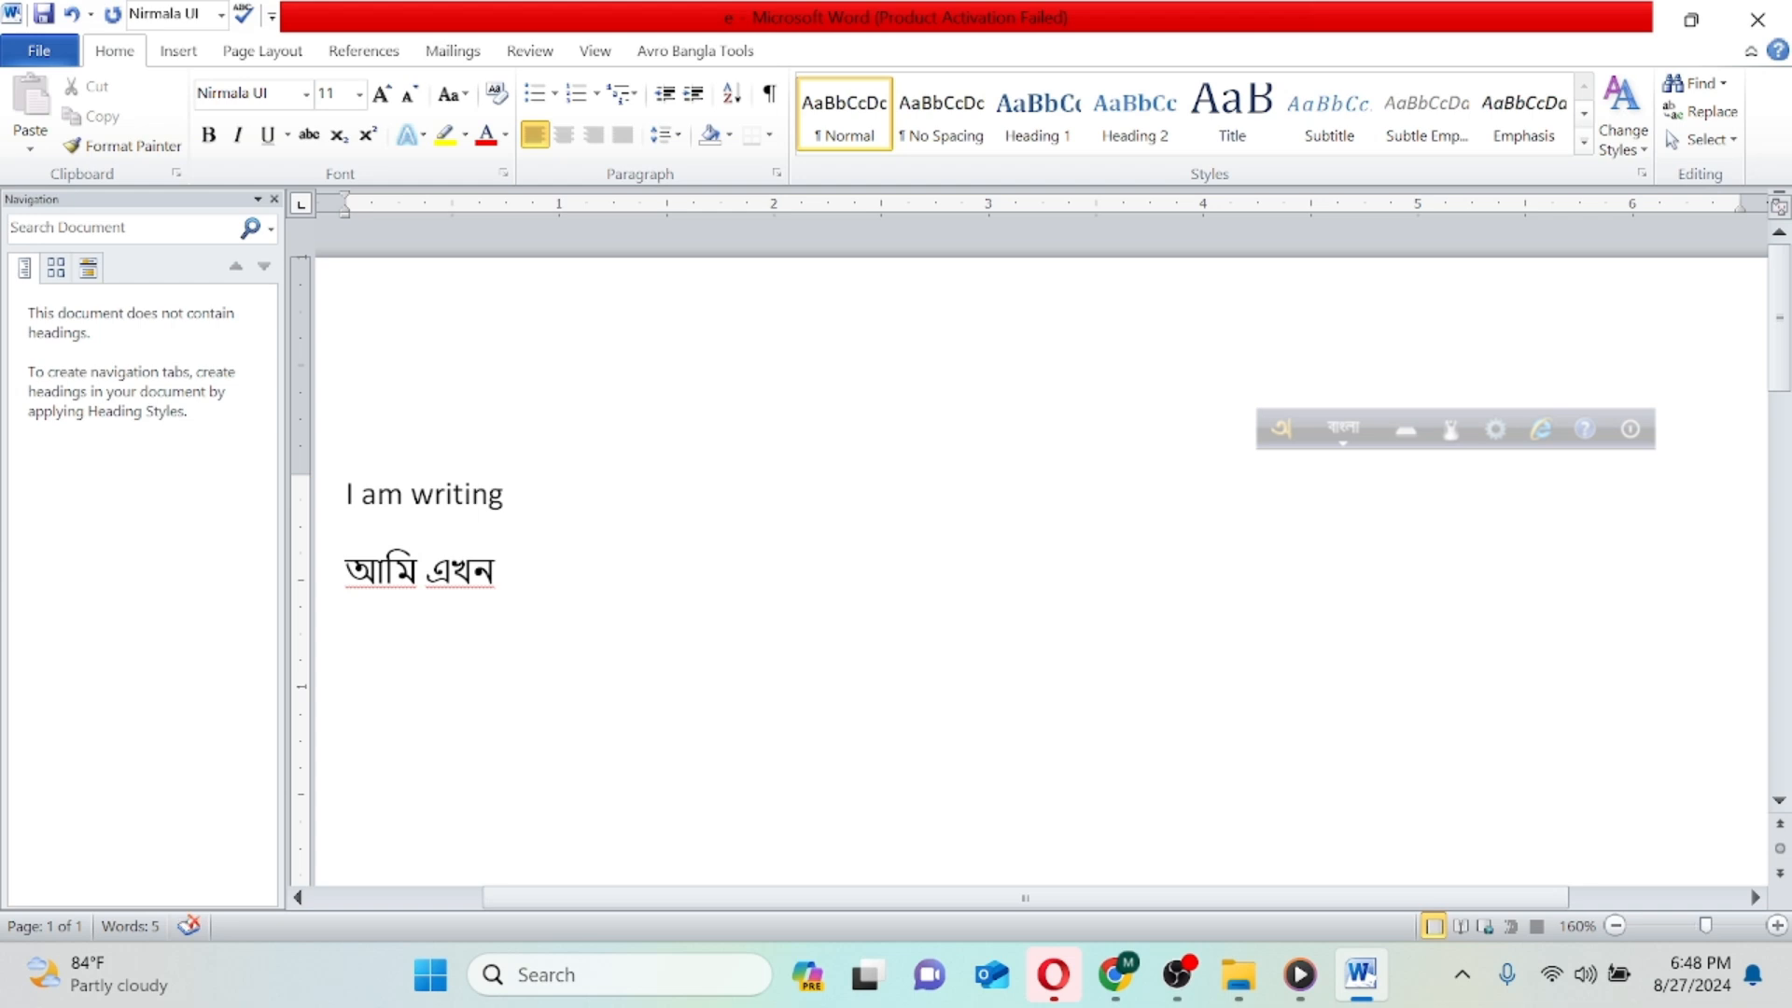
pyautogui.write('ang')
# - Complete the Bangla line with the words "বাংলায় লিখবো"
pyautogui.press('BackSpace')
pyautogui.write('ং')
pyautogui.write('la')
pyautogui.write('y ')
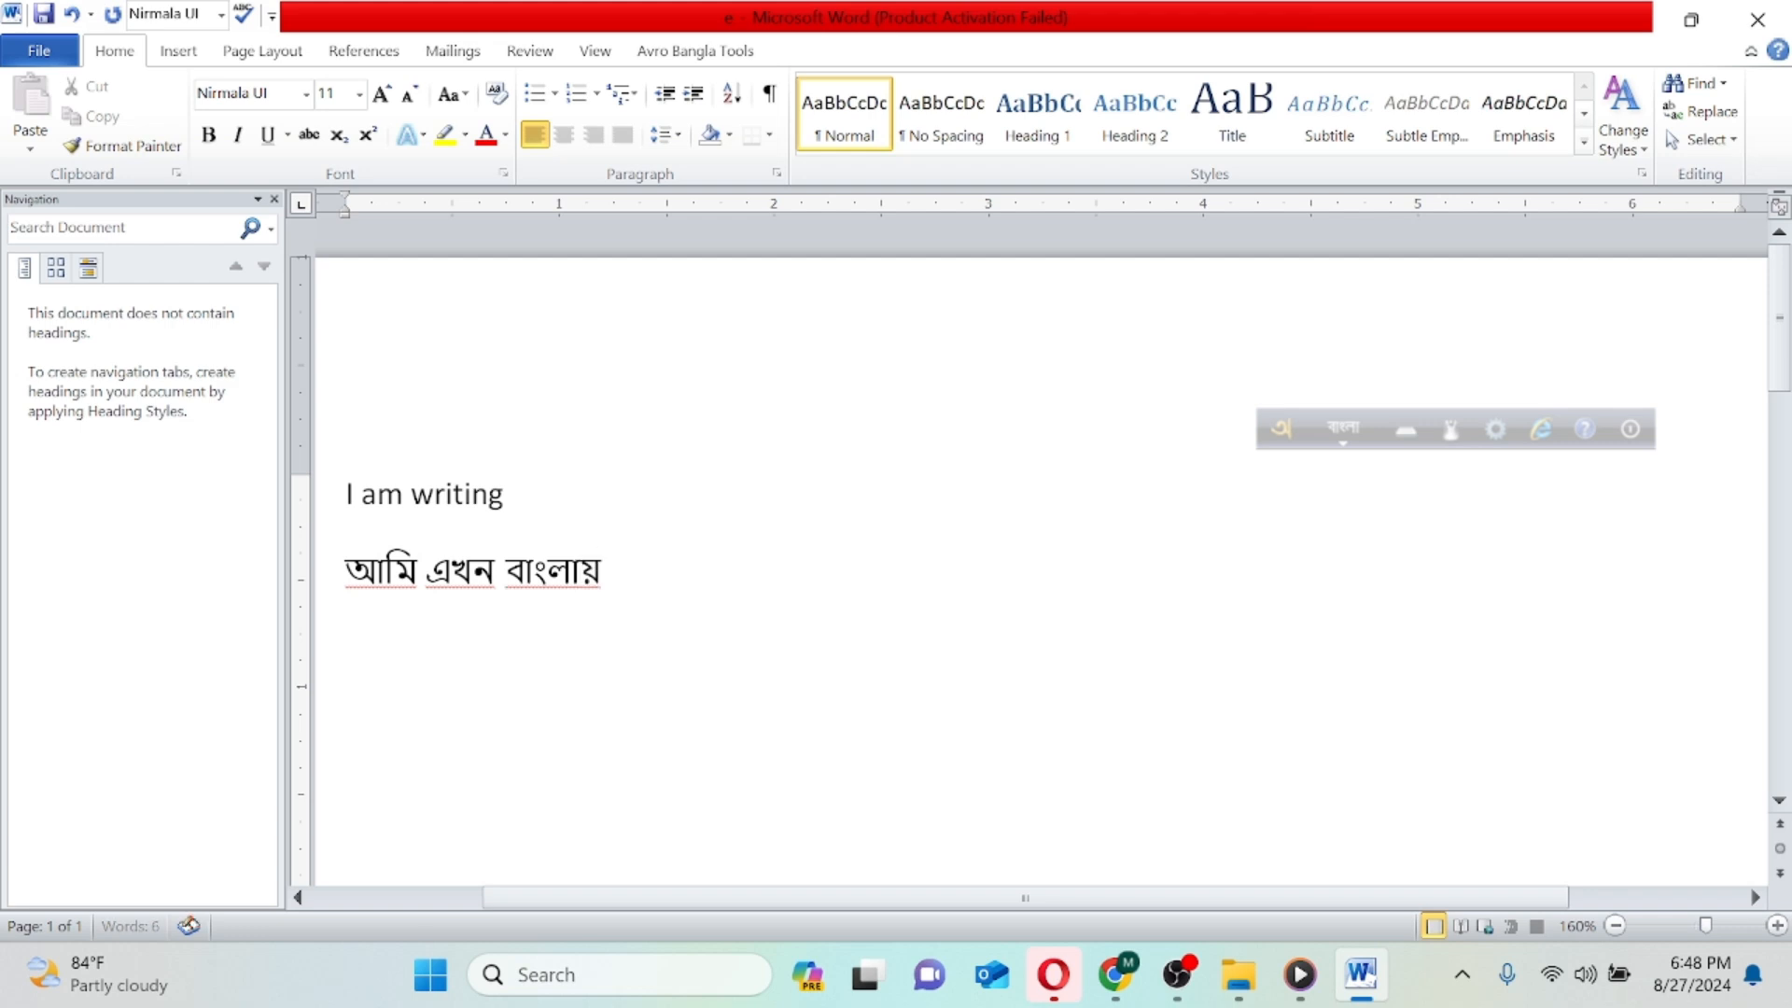
pyautogui.write('likhbe')
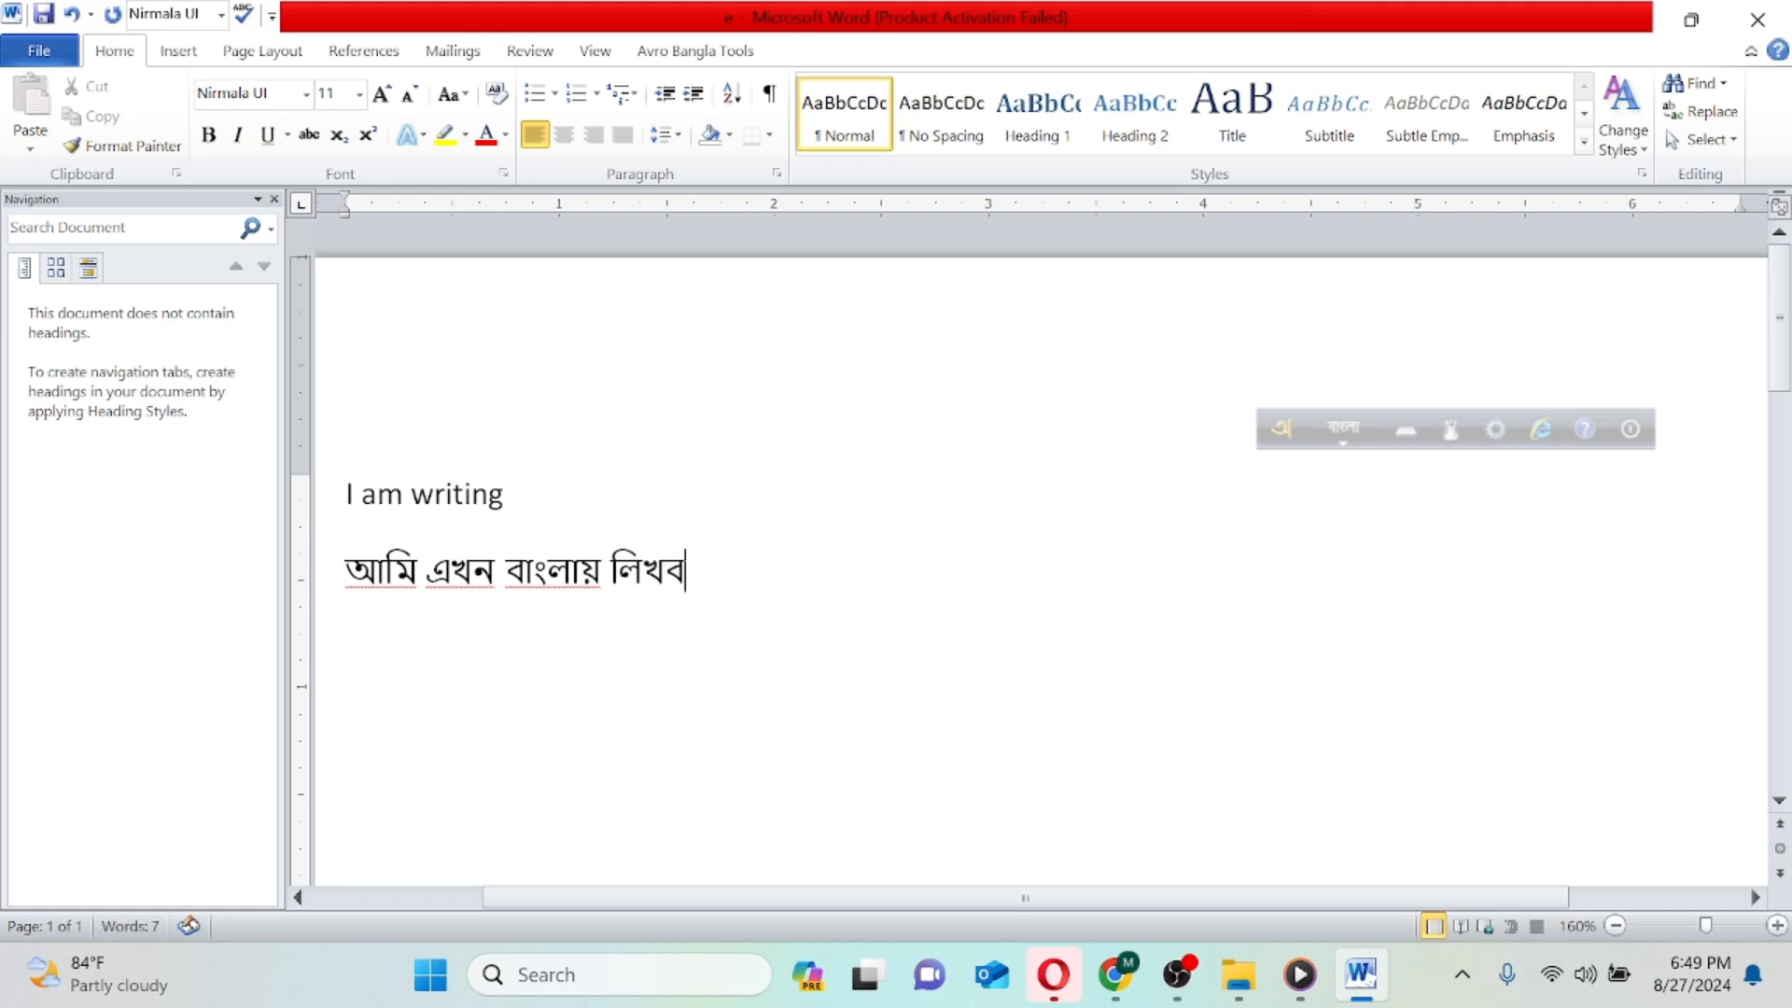
pyautogui.press('BackSpace')
pyautogui.write('o')
# - With Avro Keyboard switched back to English, set the "I am writing" line to font size 24 and highlight it in yellow
pyautogui.tripleClick(431, 507)
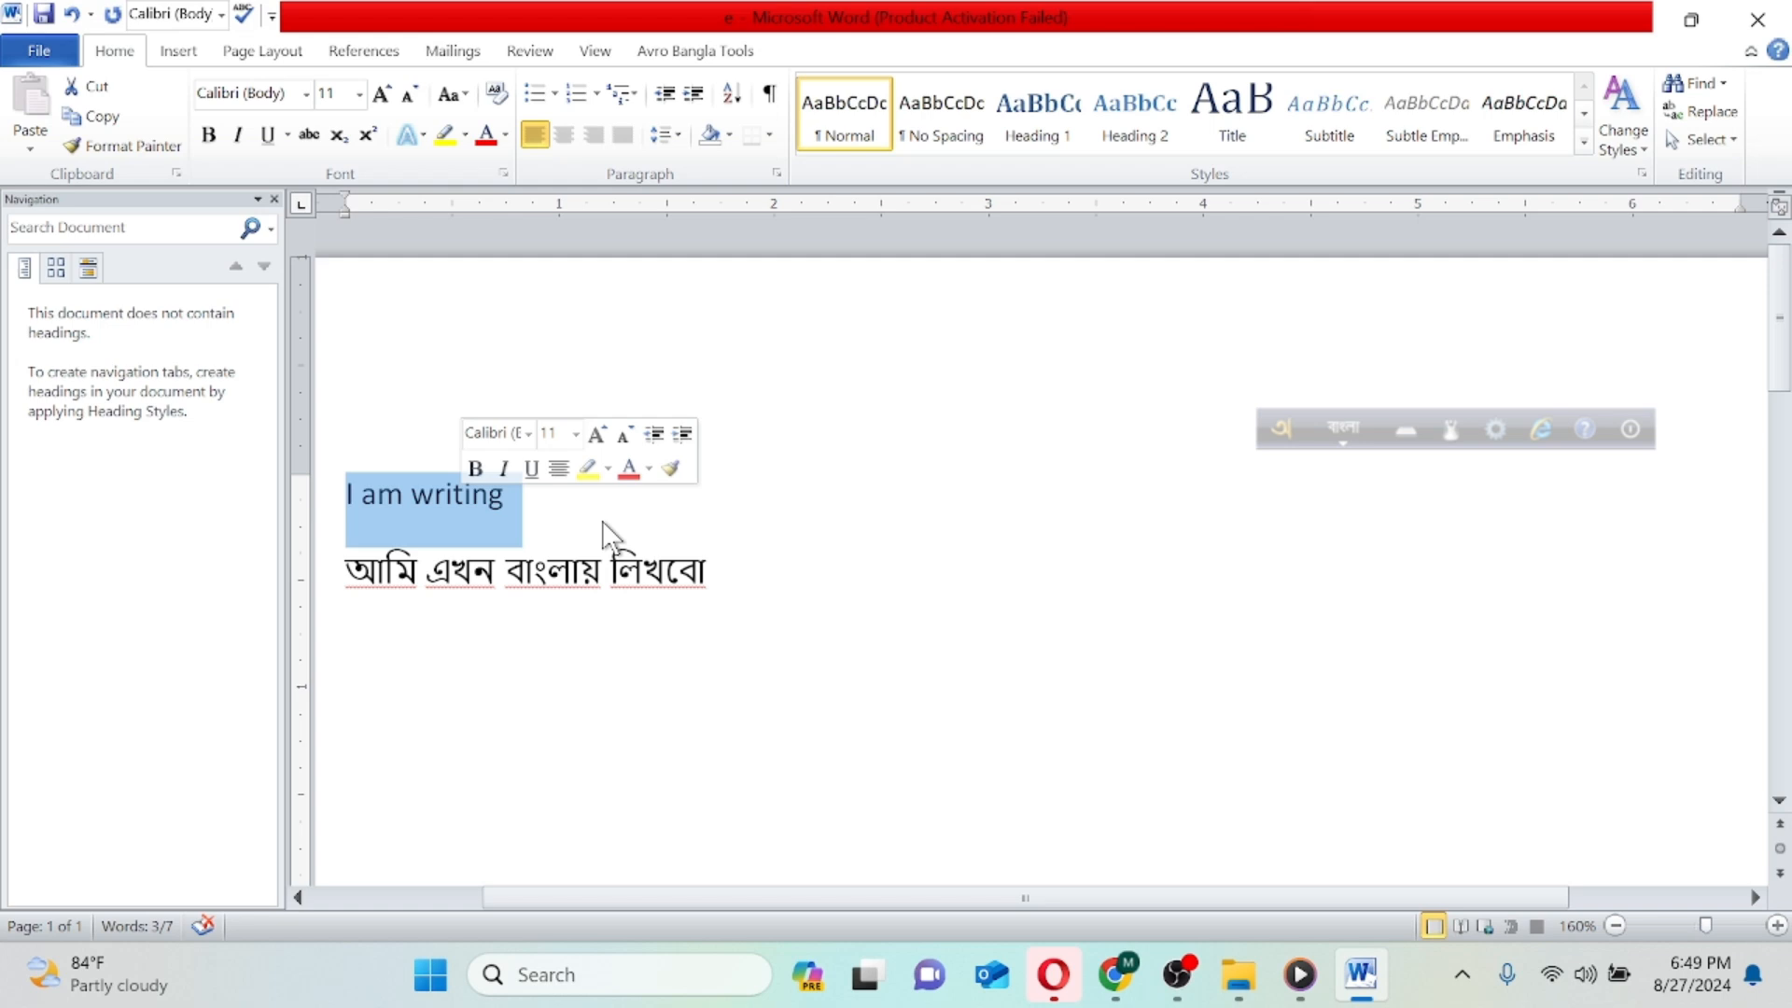
pyautogui.click(1351, 428)
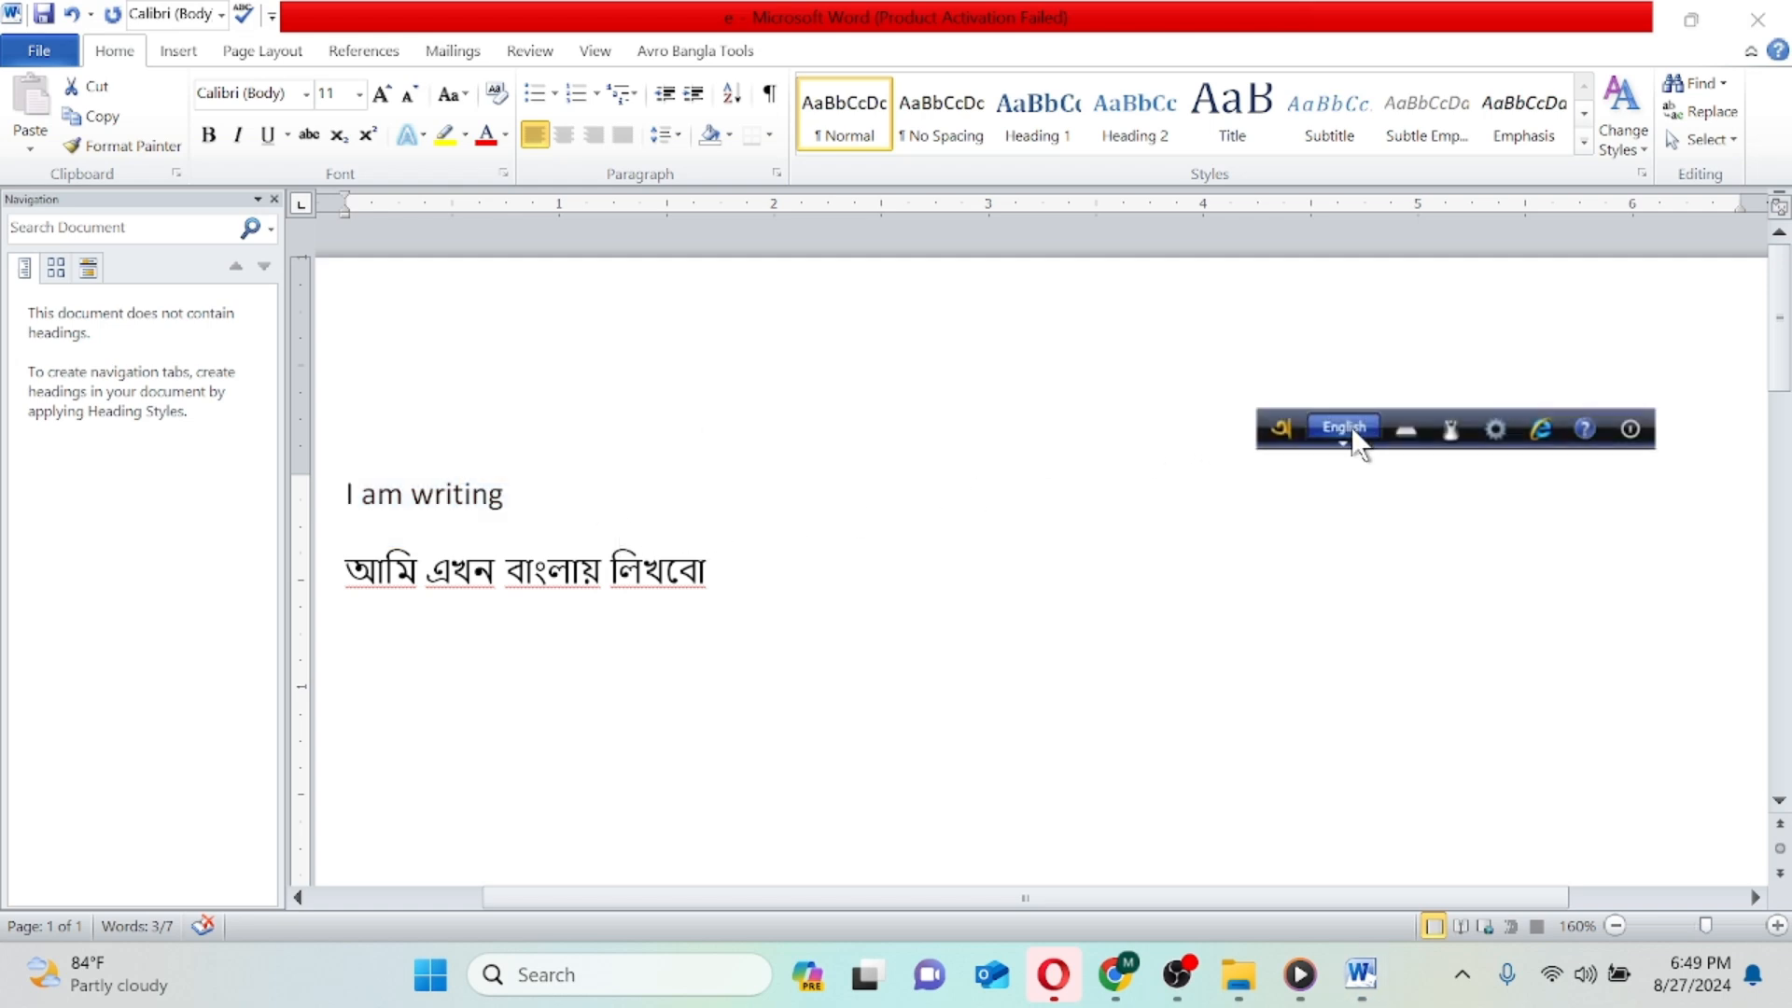
pyautogui.tripleClick(450, 497)
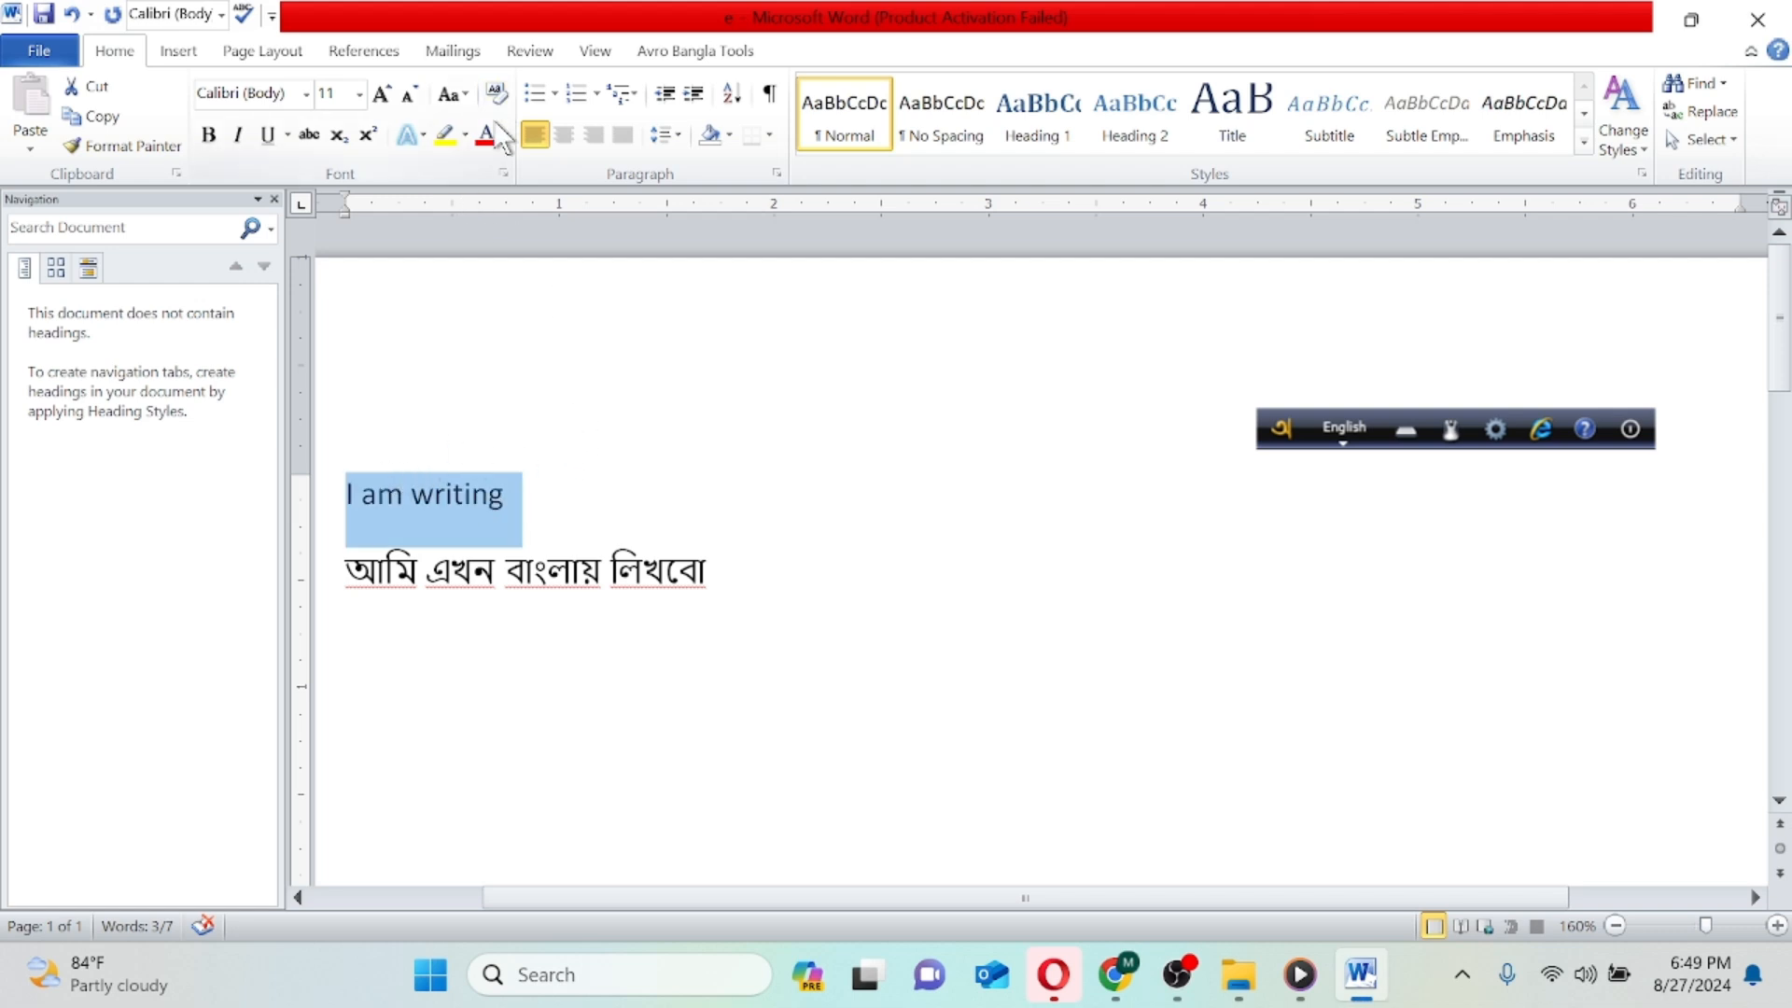
pyautogui.click(360, 95)
pyautogui.click(328, 357)
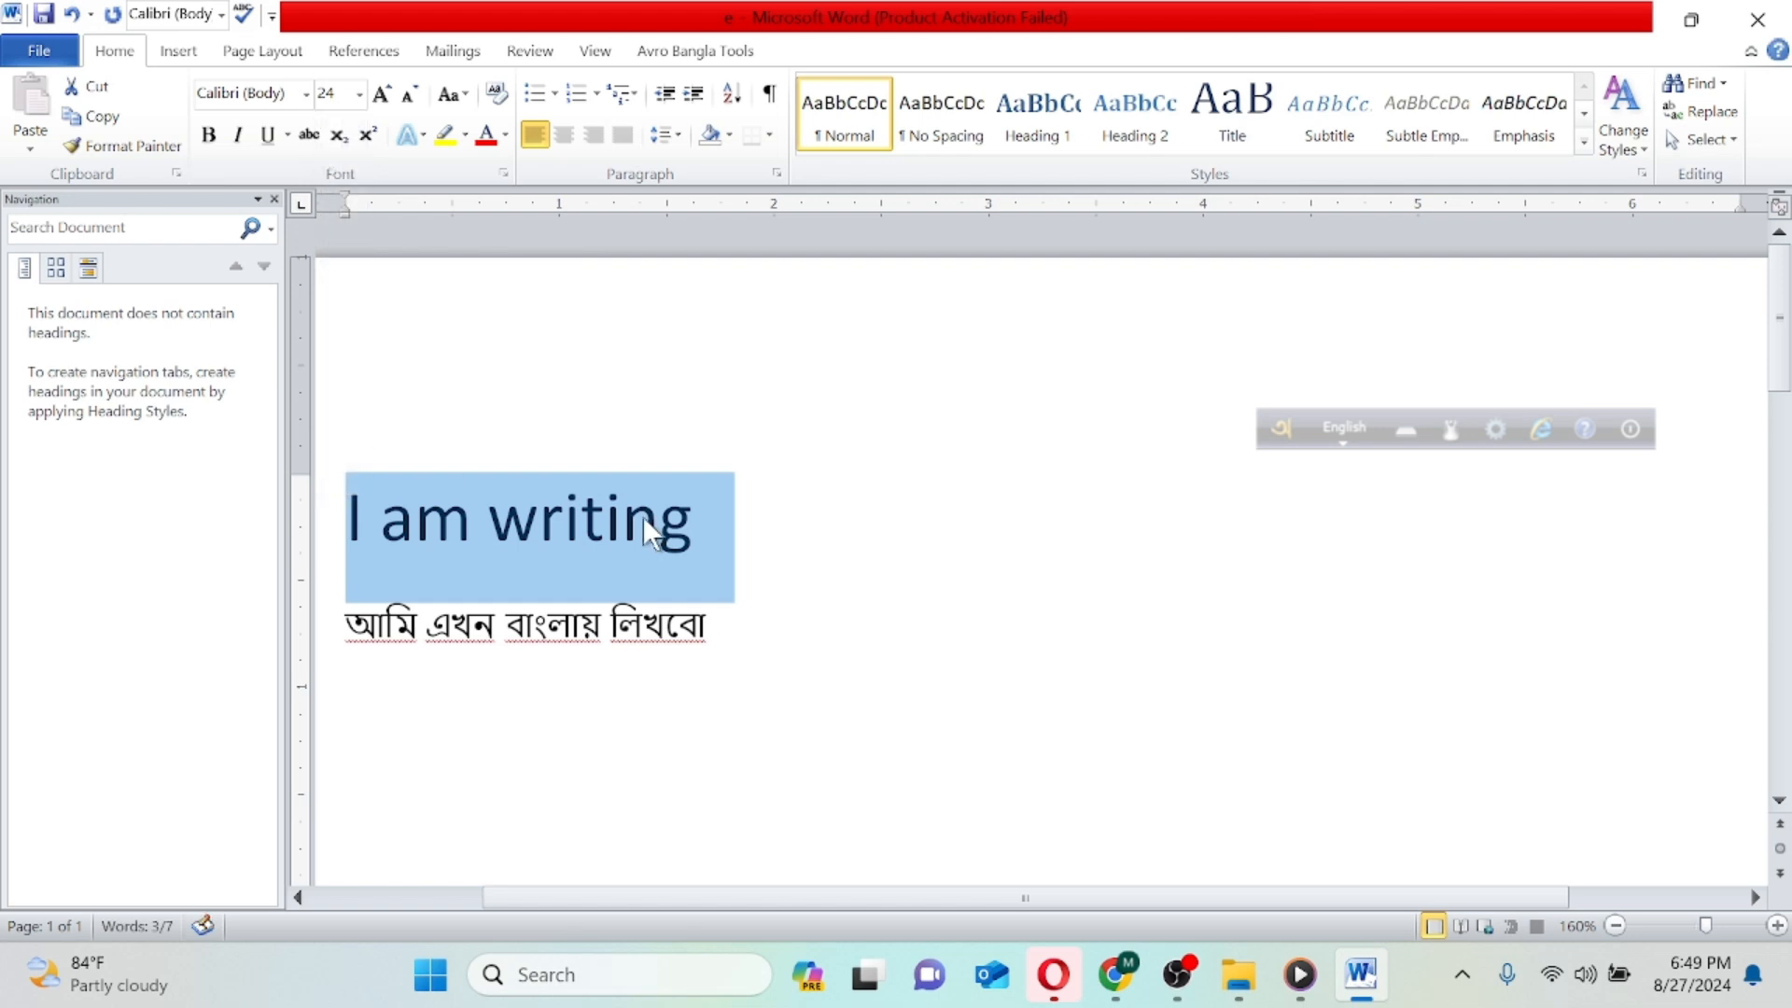
pyautogui.click(449, 141)
pyautogui.click(796, 582)
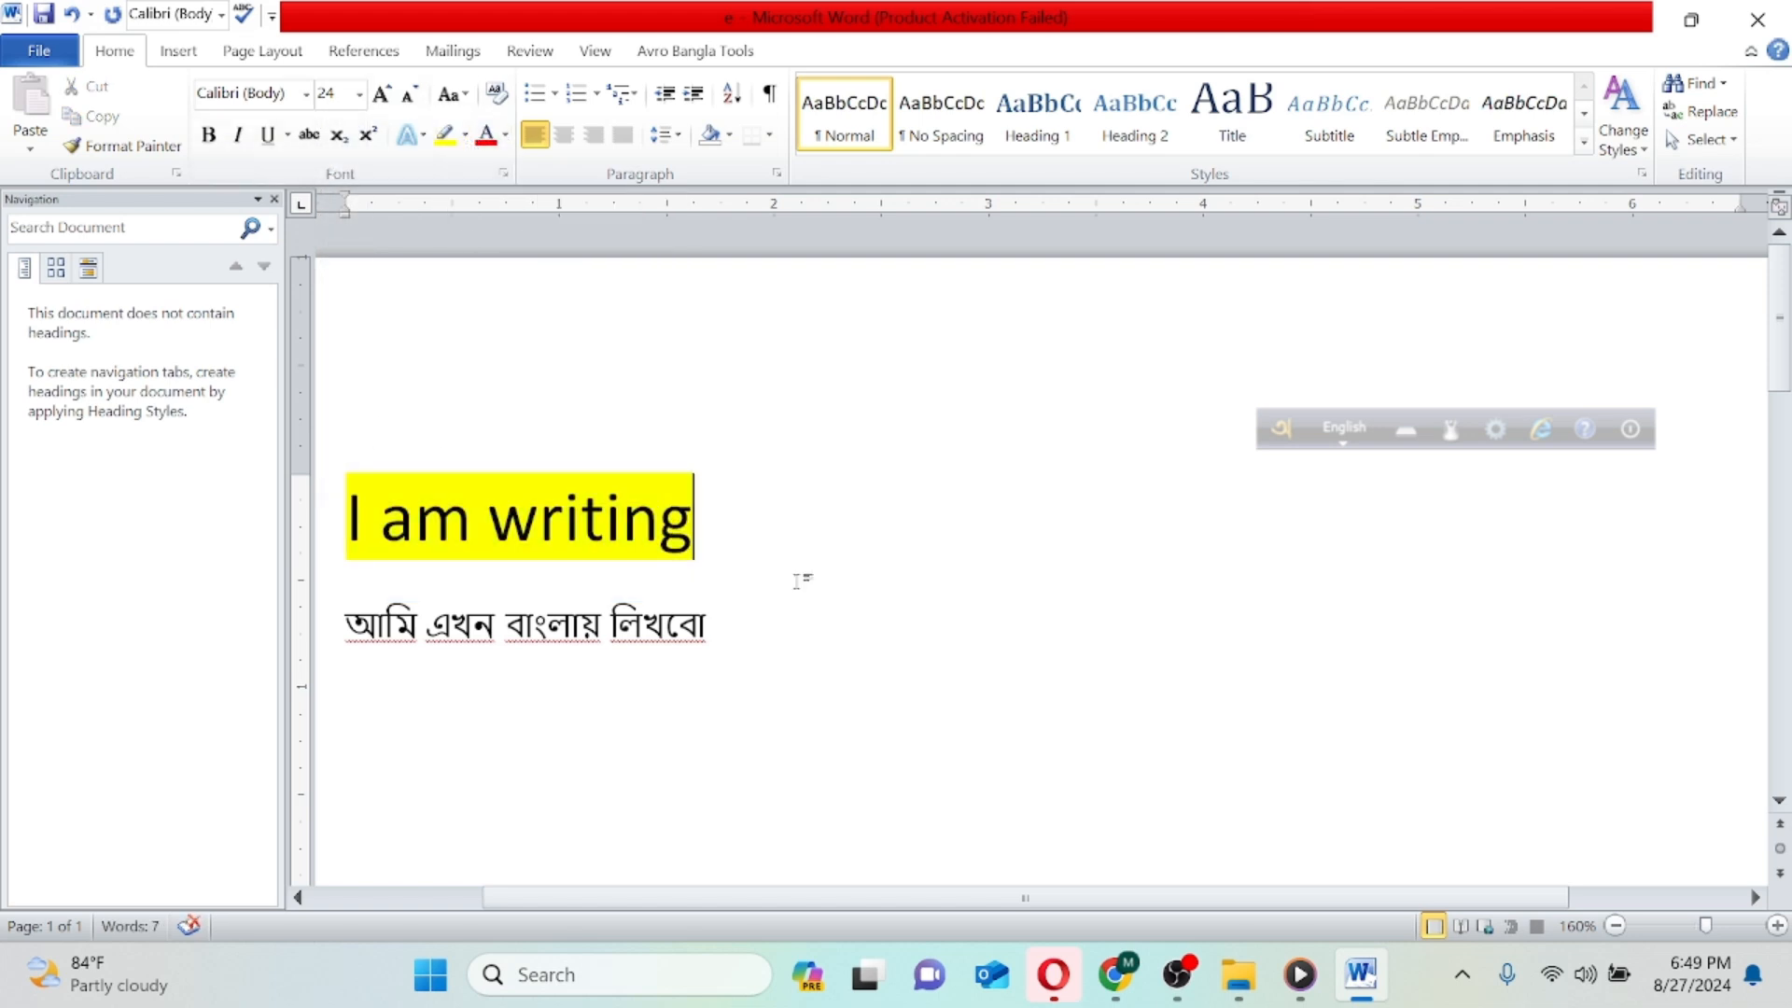
# - Set the Bangla line to font size 18 and colour its text red
pyautogui.moveTo(349, 622); pyautogui.dragTo(715, 643)
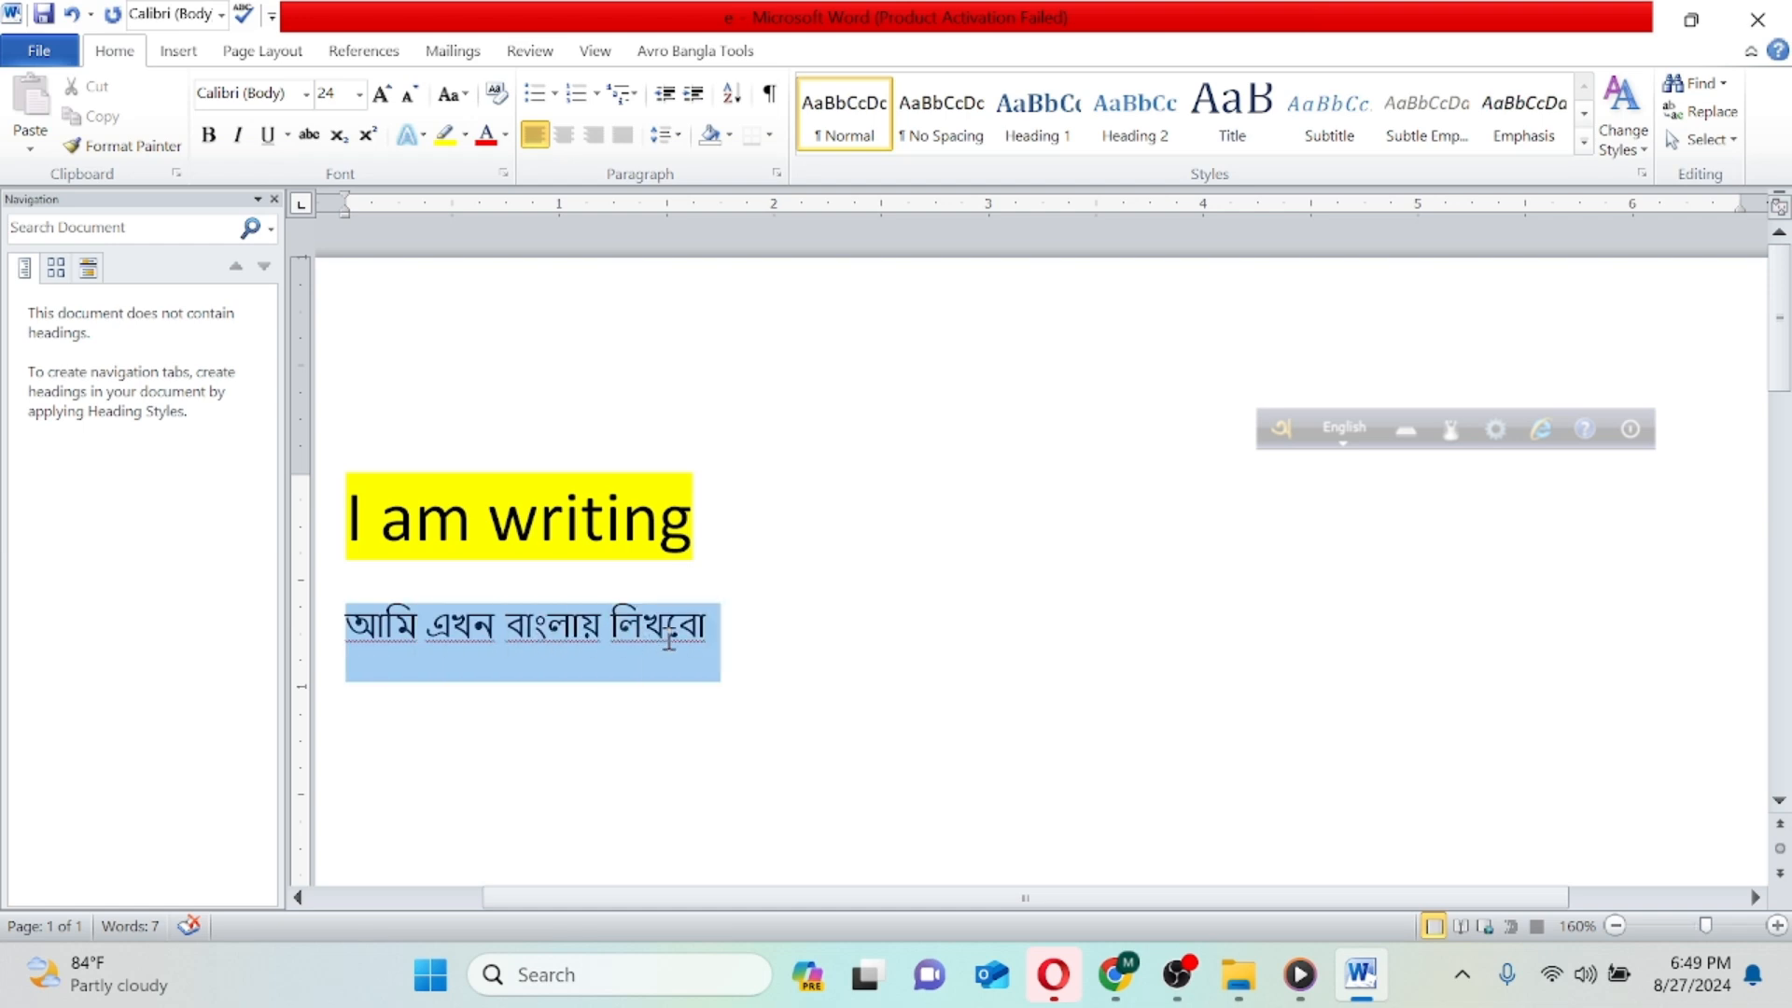
pyautogui.click(359, 94)
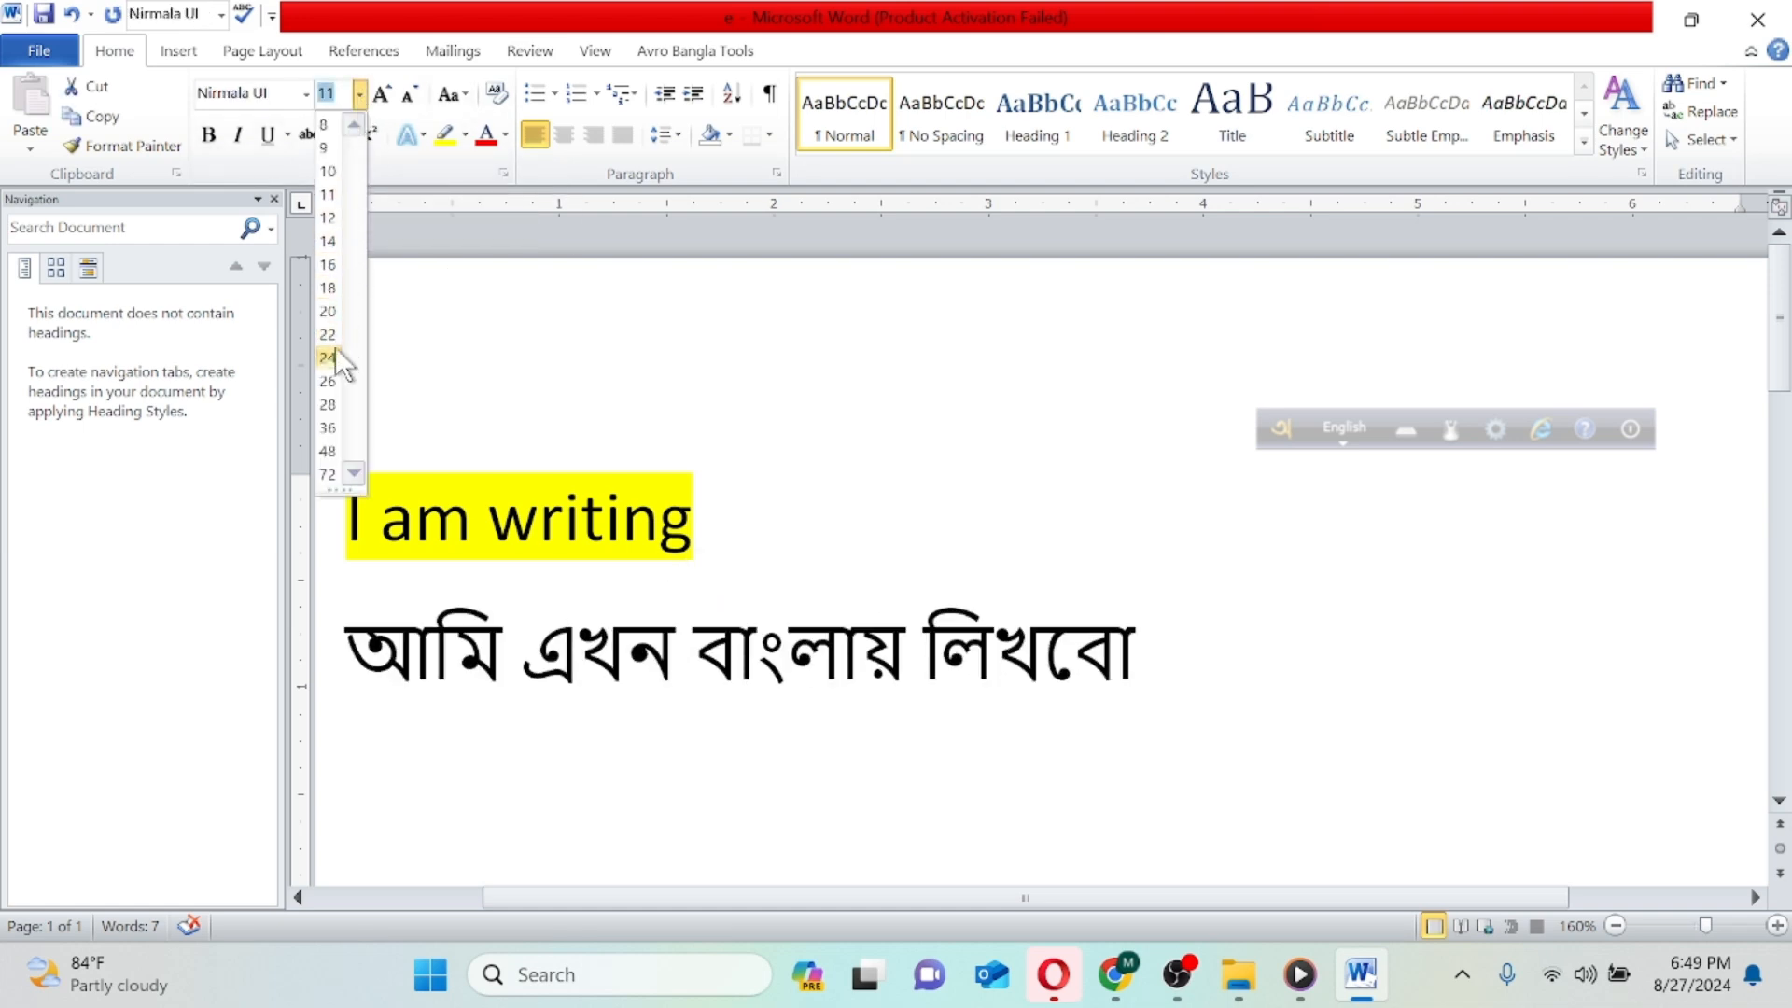
pyautogui.click(333, 294)
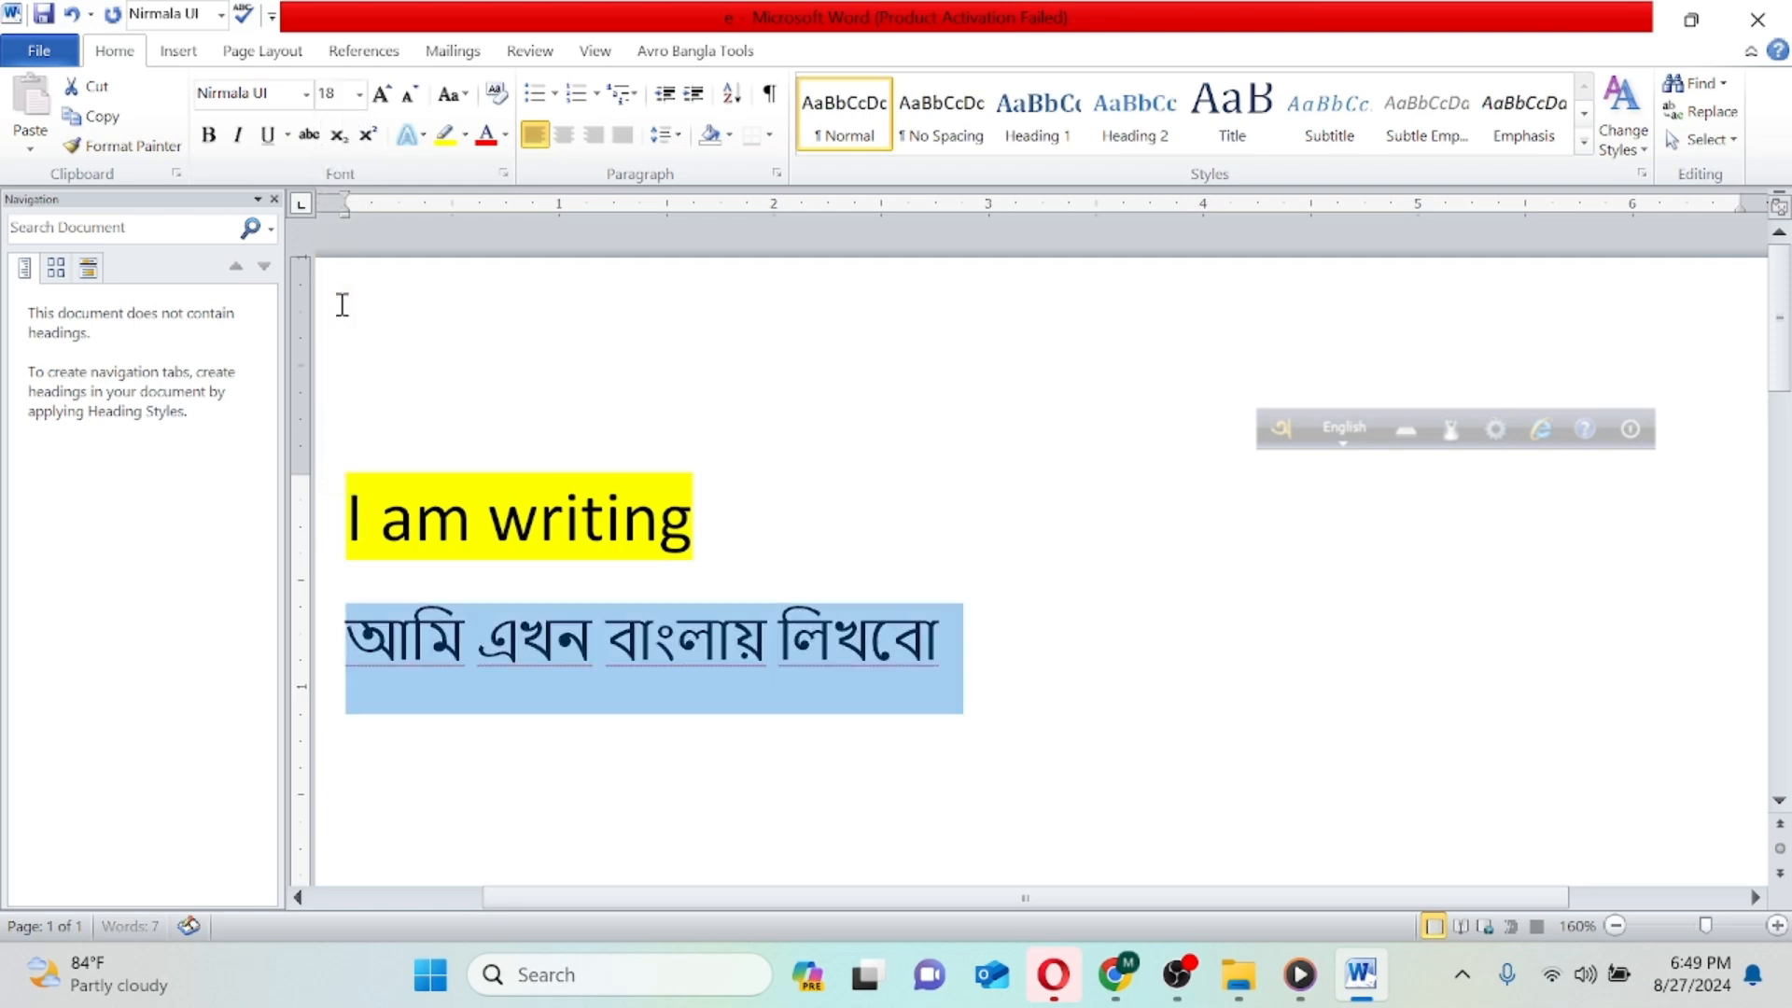
pyautogui.click(482, 135)
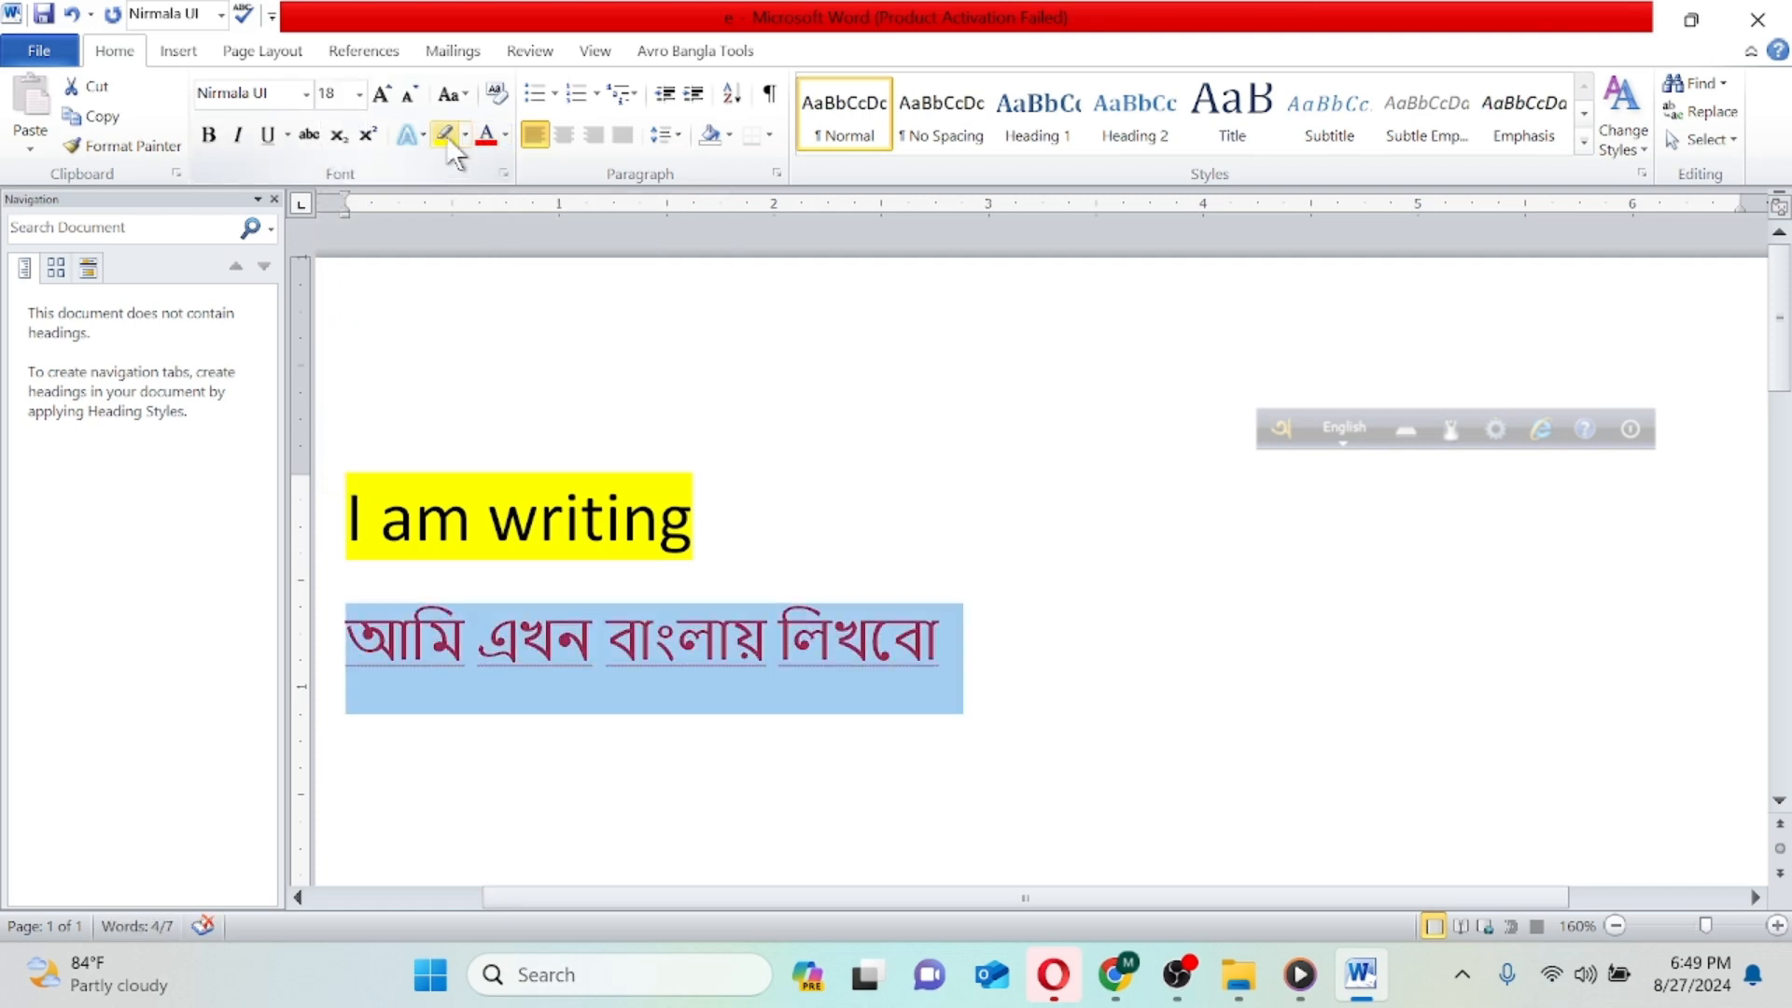
# - Highlight the Bangla line in yellow and change the highlighter colour to bright green
pyautogui.click(447, 135)
pyautogui.click(465, 134)
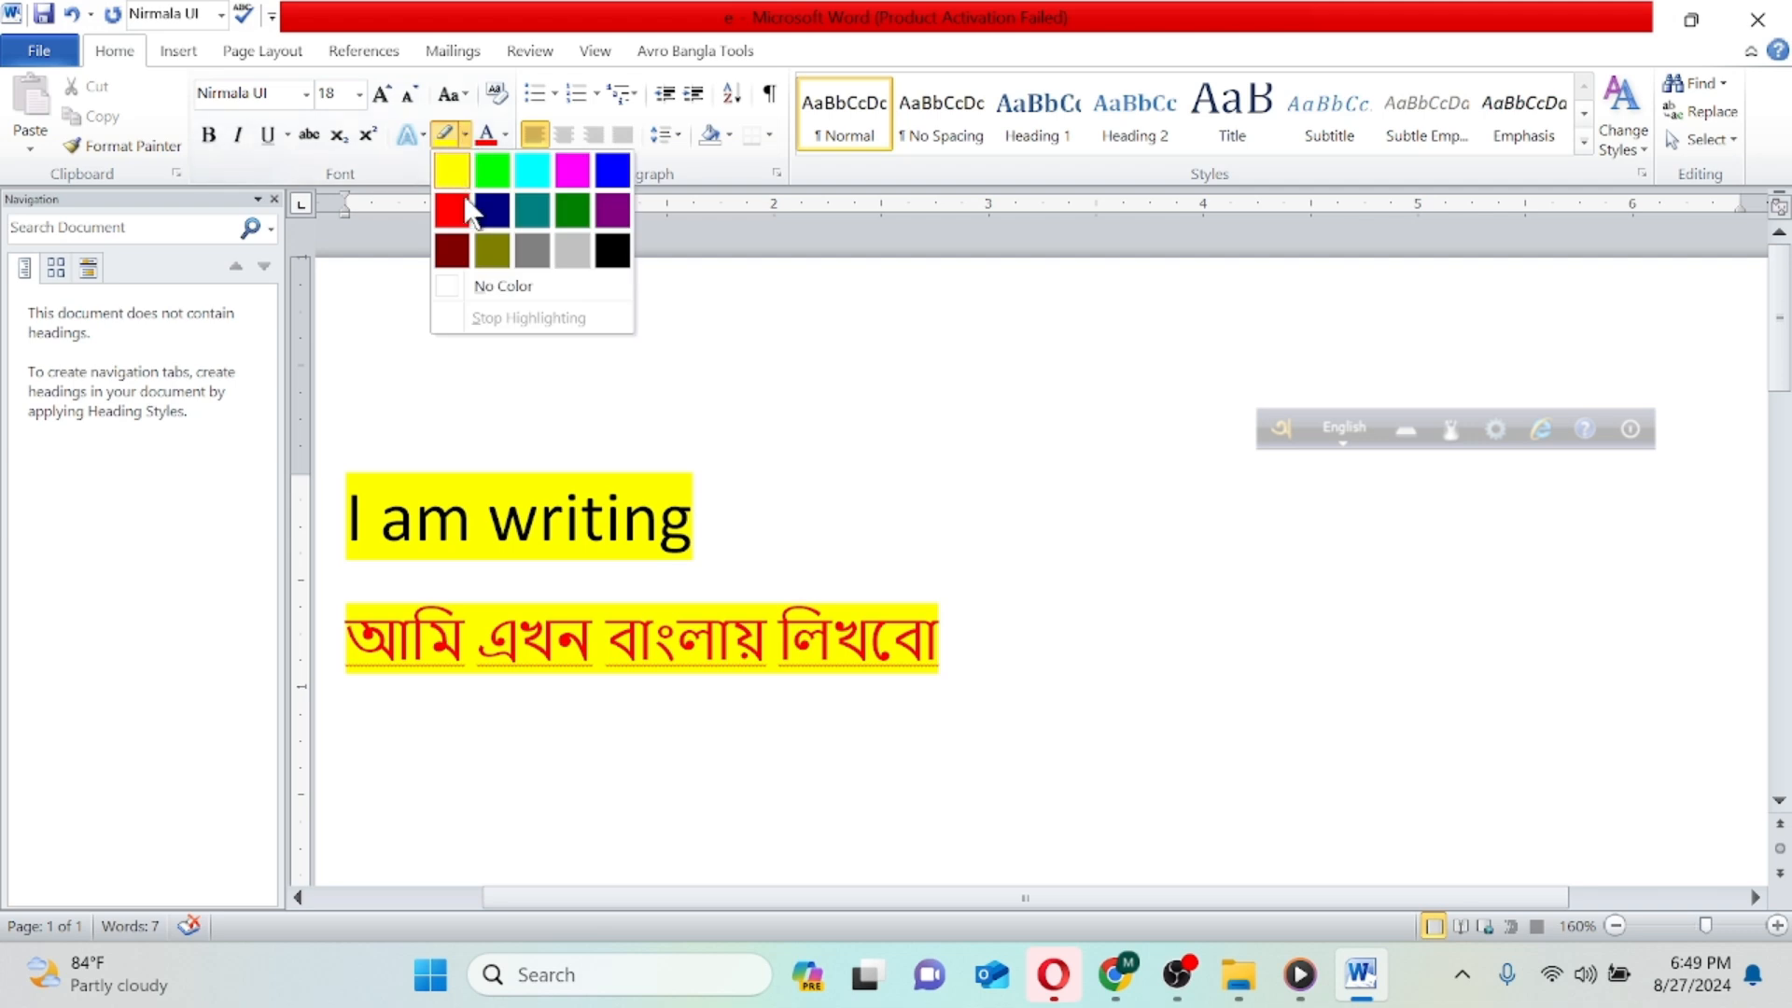
pyautogui.click(492, 175)
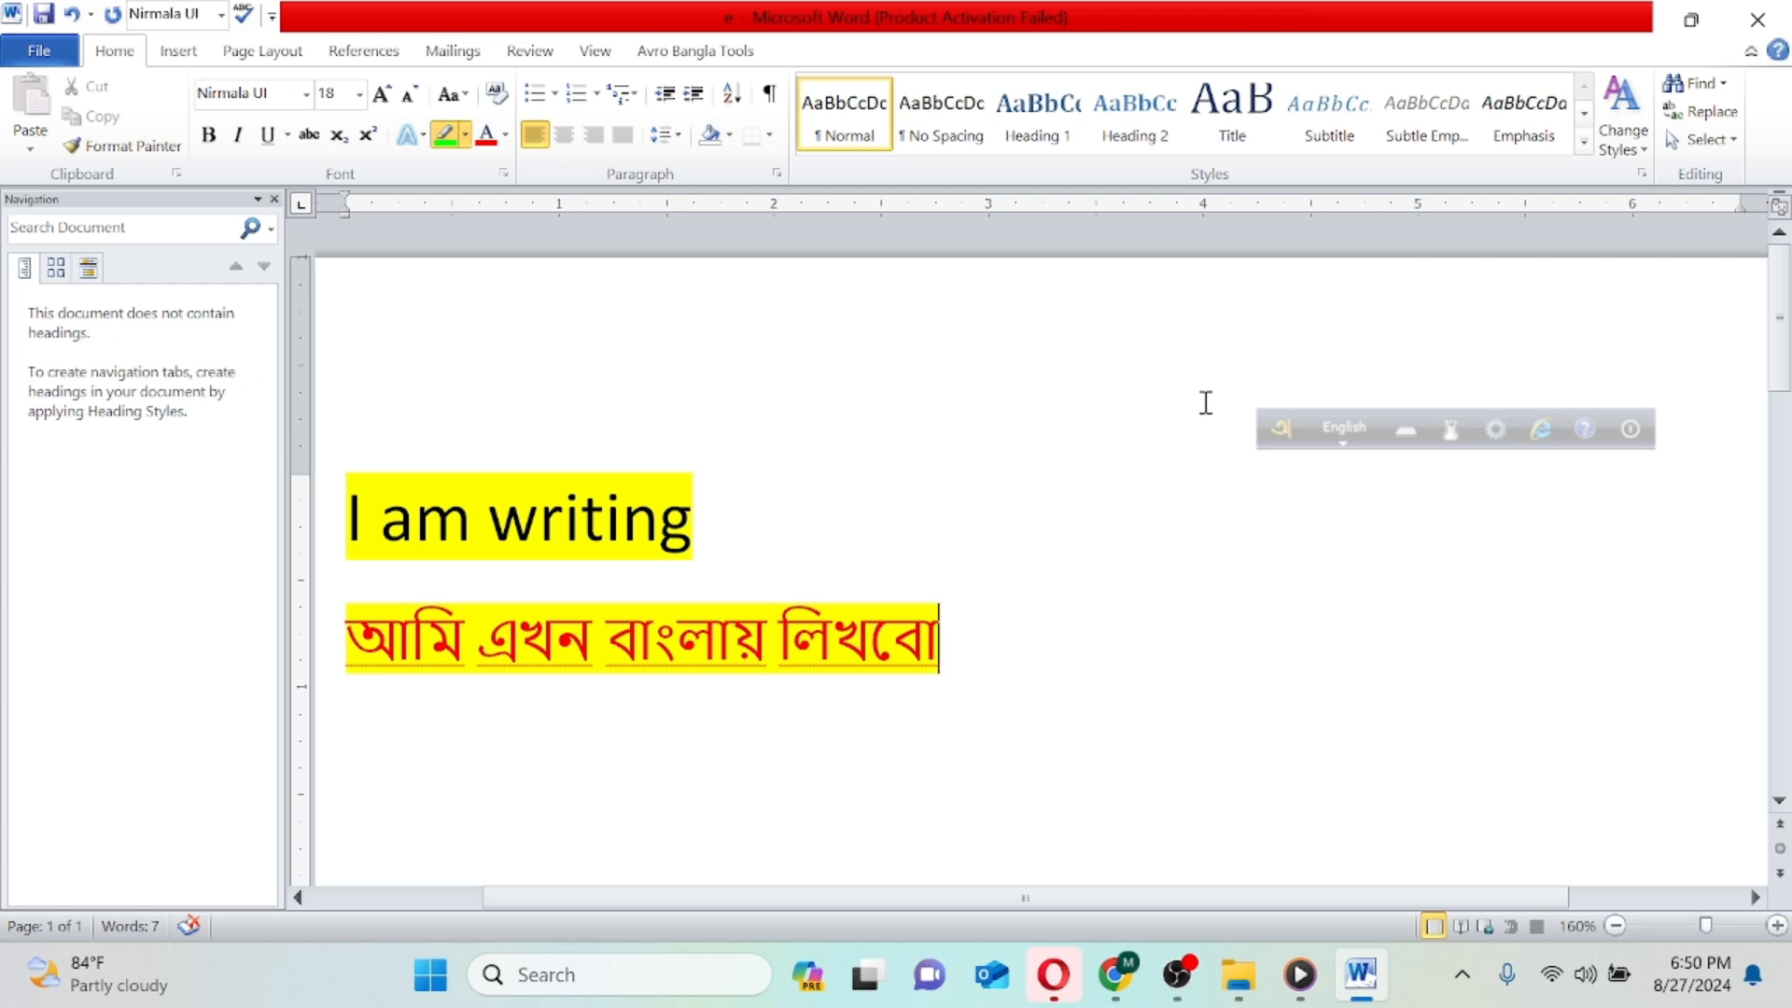
# - Toggle Avro Keyboard repeatedly between English and Bangla, finish in Bangla, and place the cursor at the end of the Bangla line
pyautogui.click(997, 459)
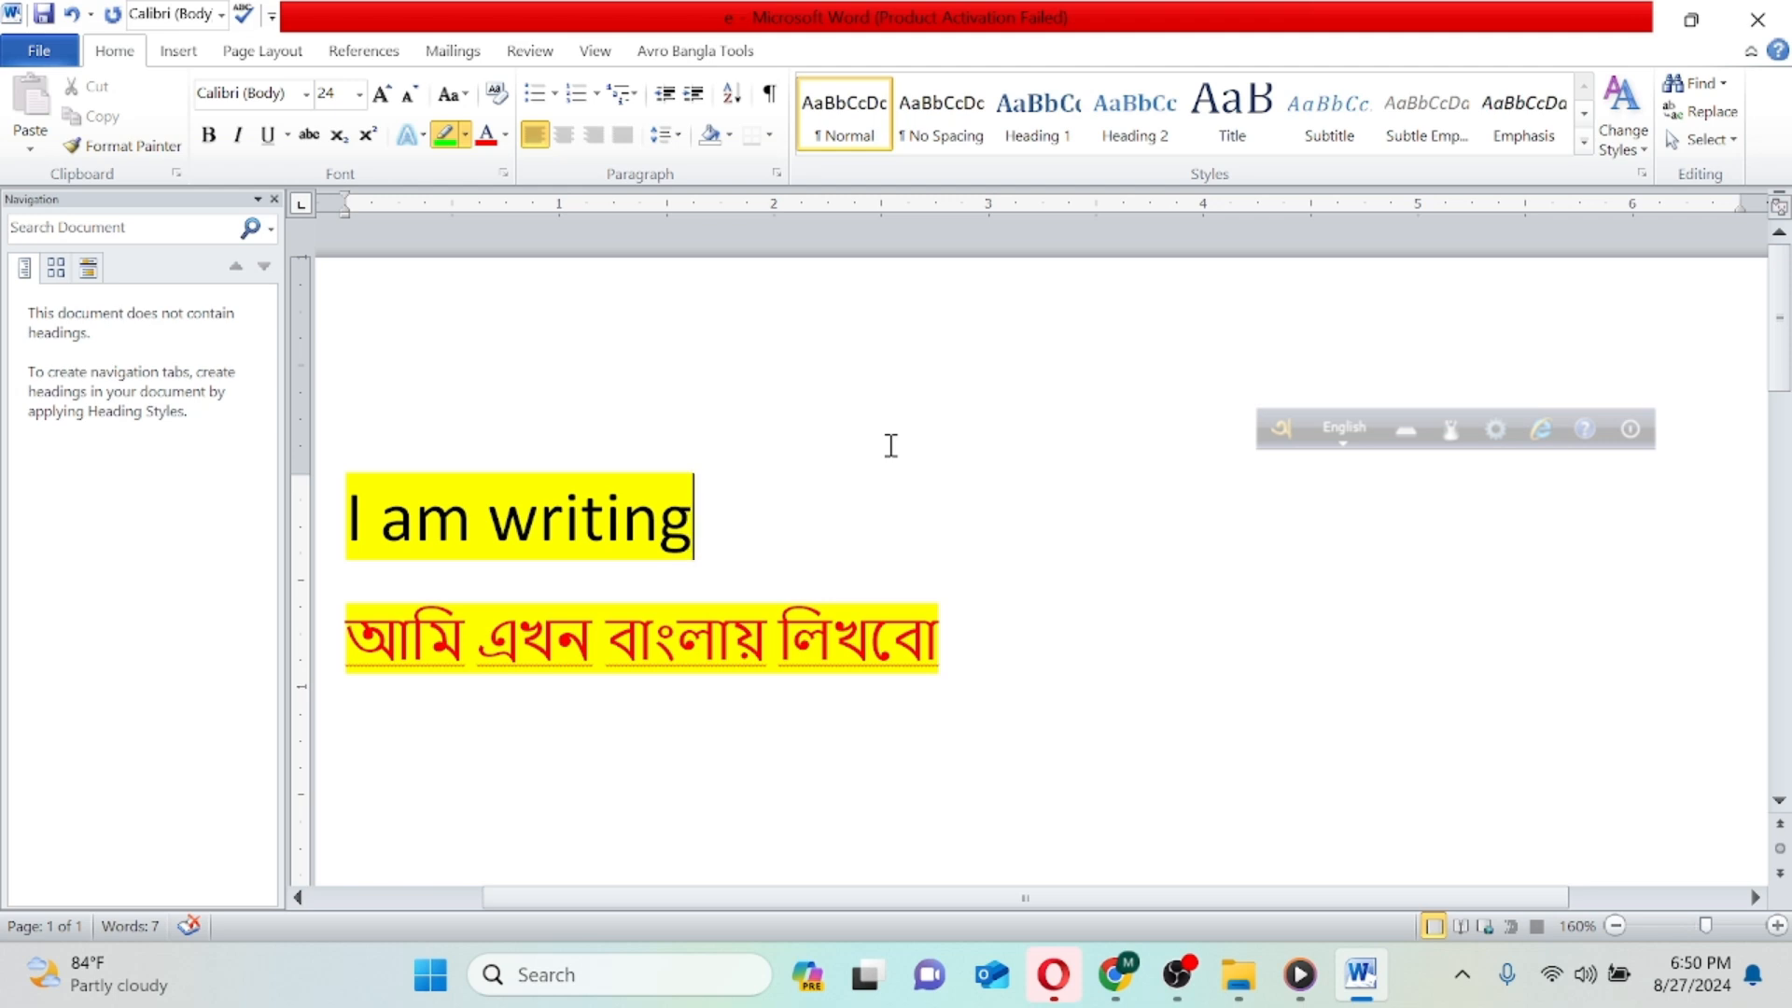
pyautogui.press('F12')
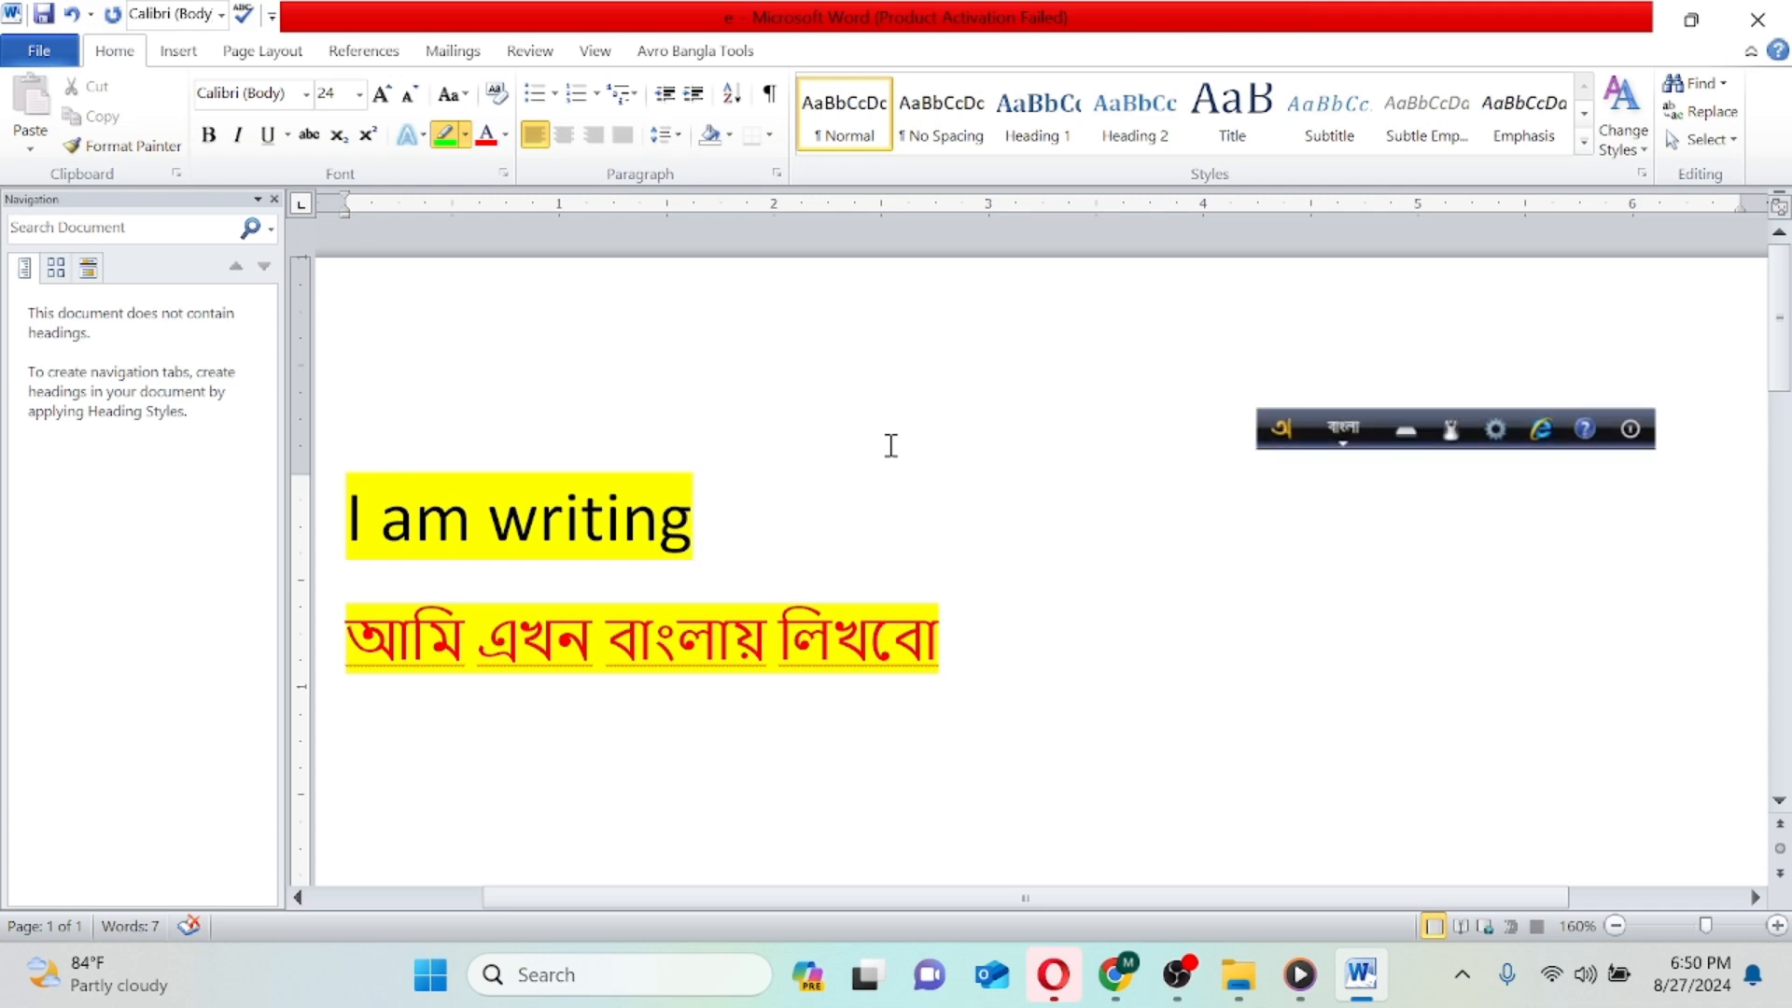
pyautogui.press('F12')
pyautogui.press('F12')
pyautogui.press('F12')
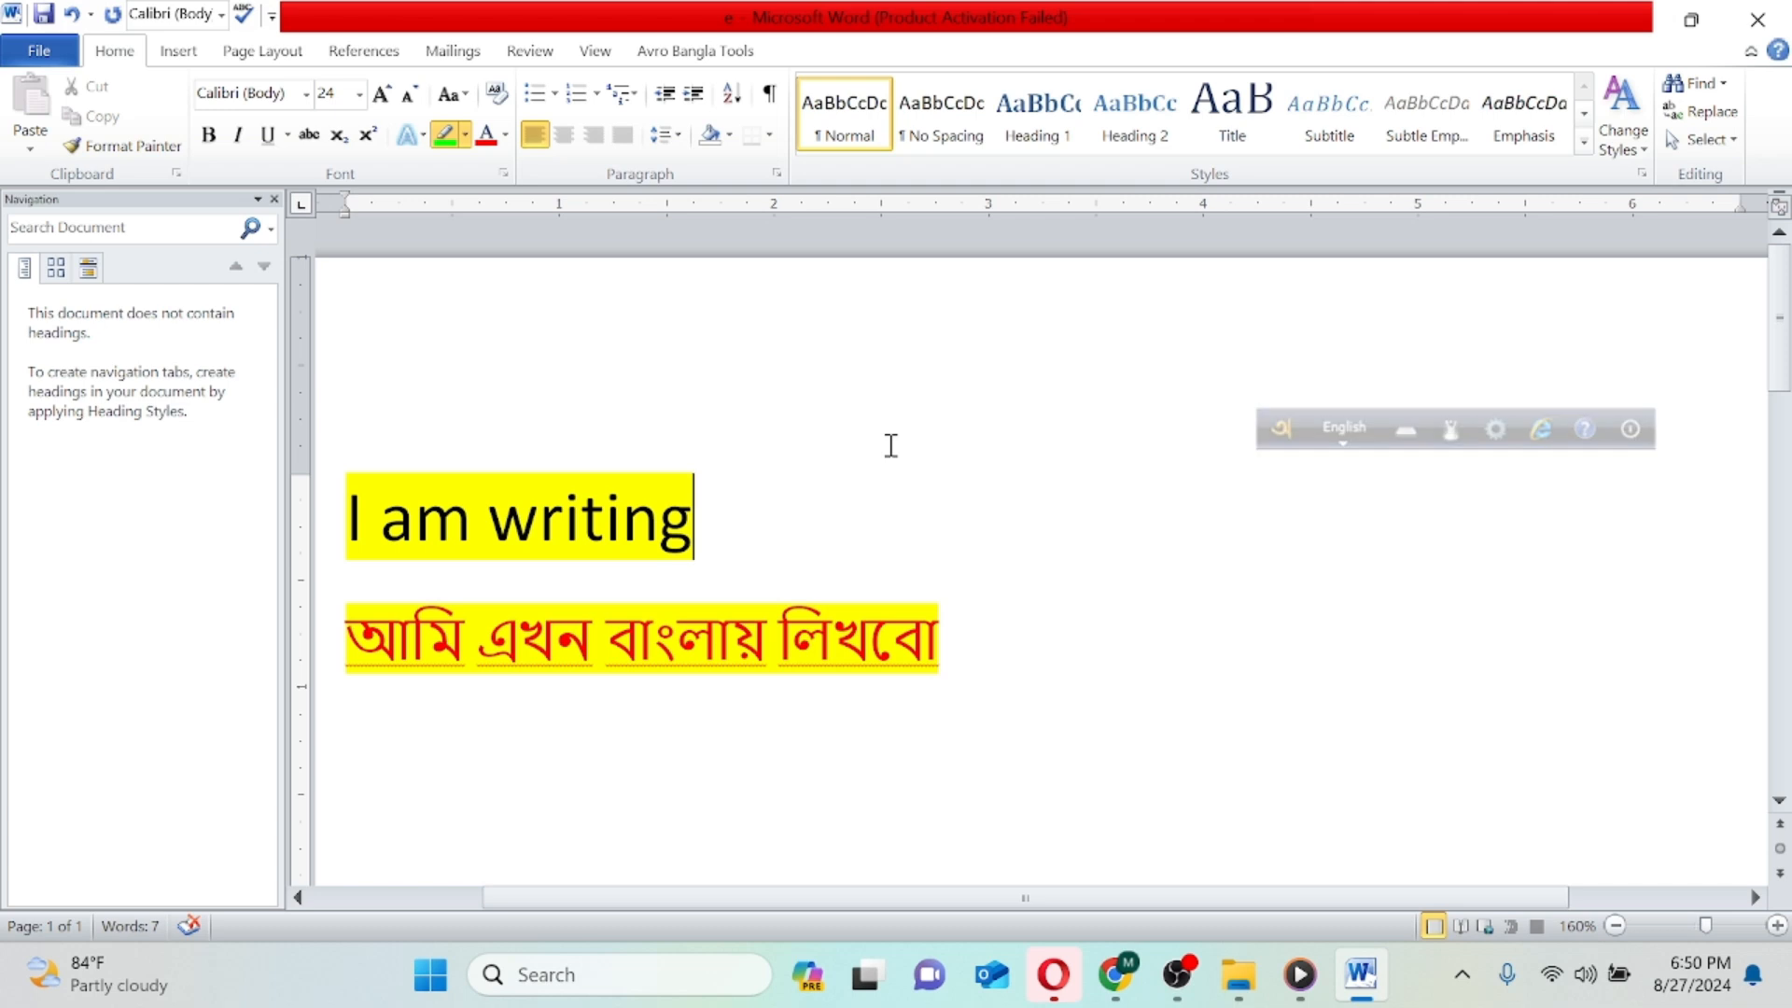
pyautogui.press('F12')
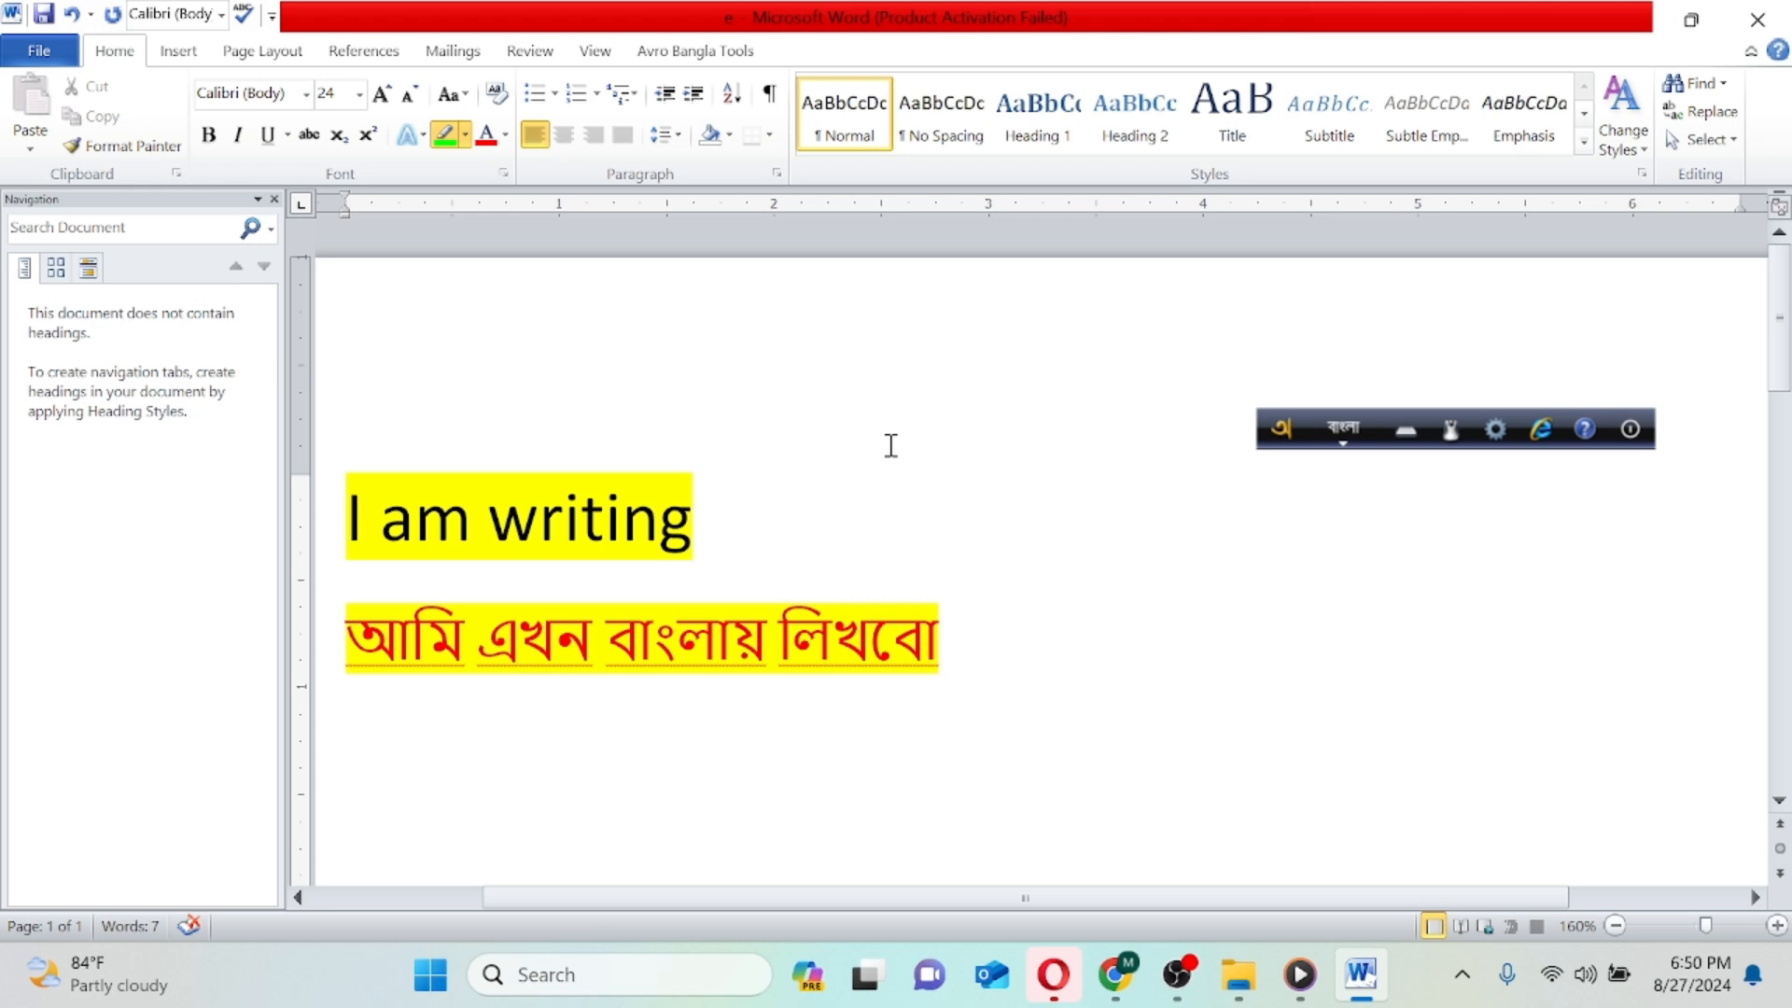
pyautogui.click(979, 644)
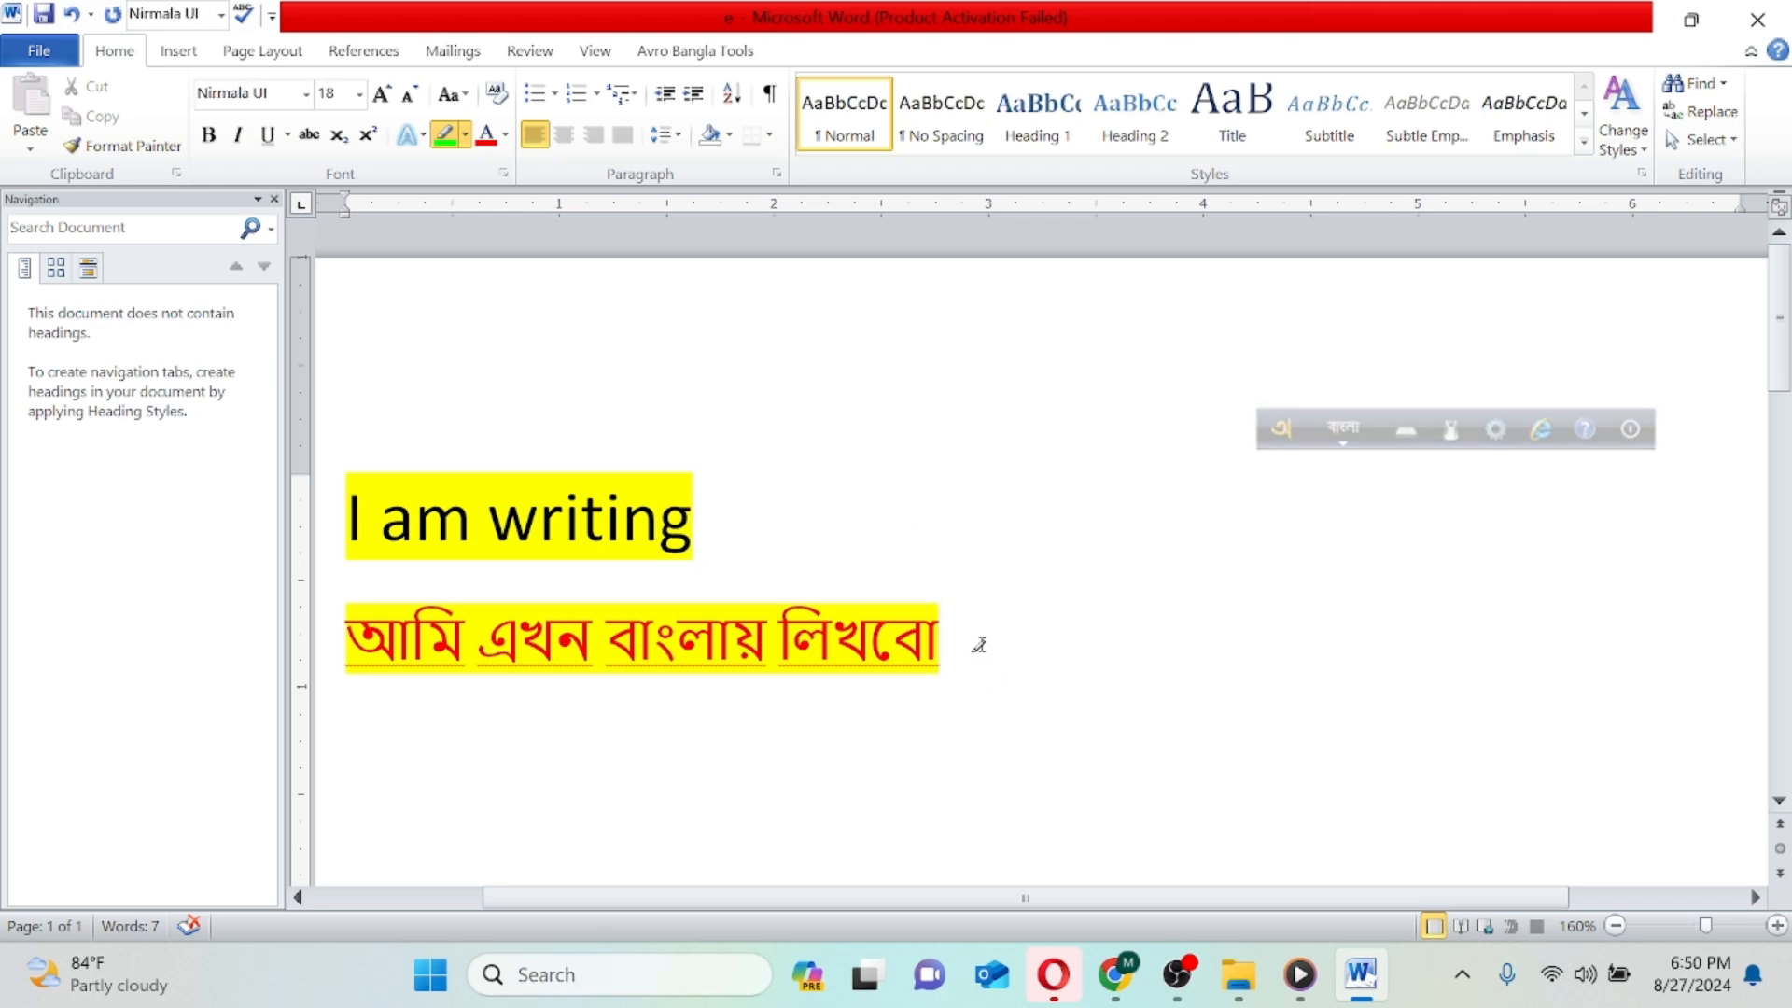
# - Start a new line below the Bangla line
pyautogui.press('Return')
pyautogui.write('ঈ১২')
pyautogui.press('BackSpace')
pyautogui.press('BackSpace')
pyautogui.press('BackSpace')
# - Switch Avro Keyboard to English and write F12 on the empty line below the Bangla text
pyautogui.press('F12')
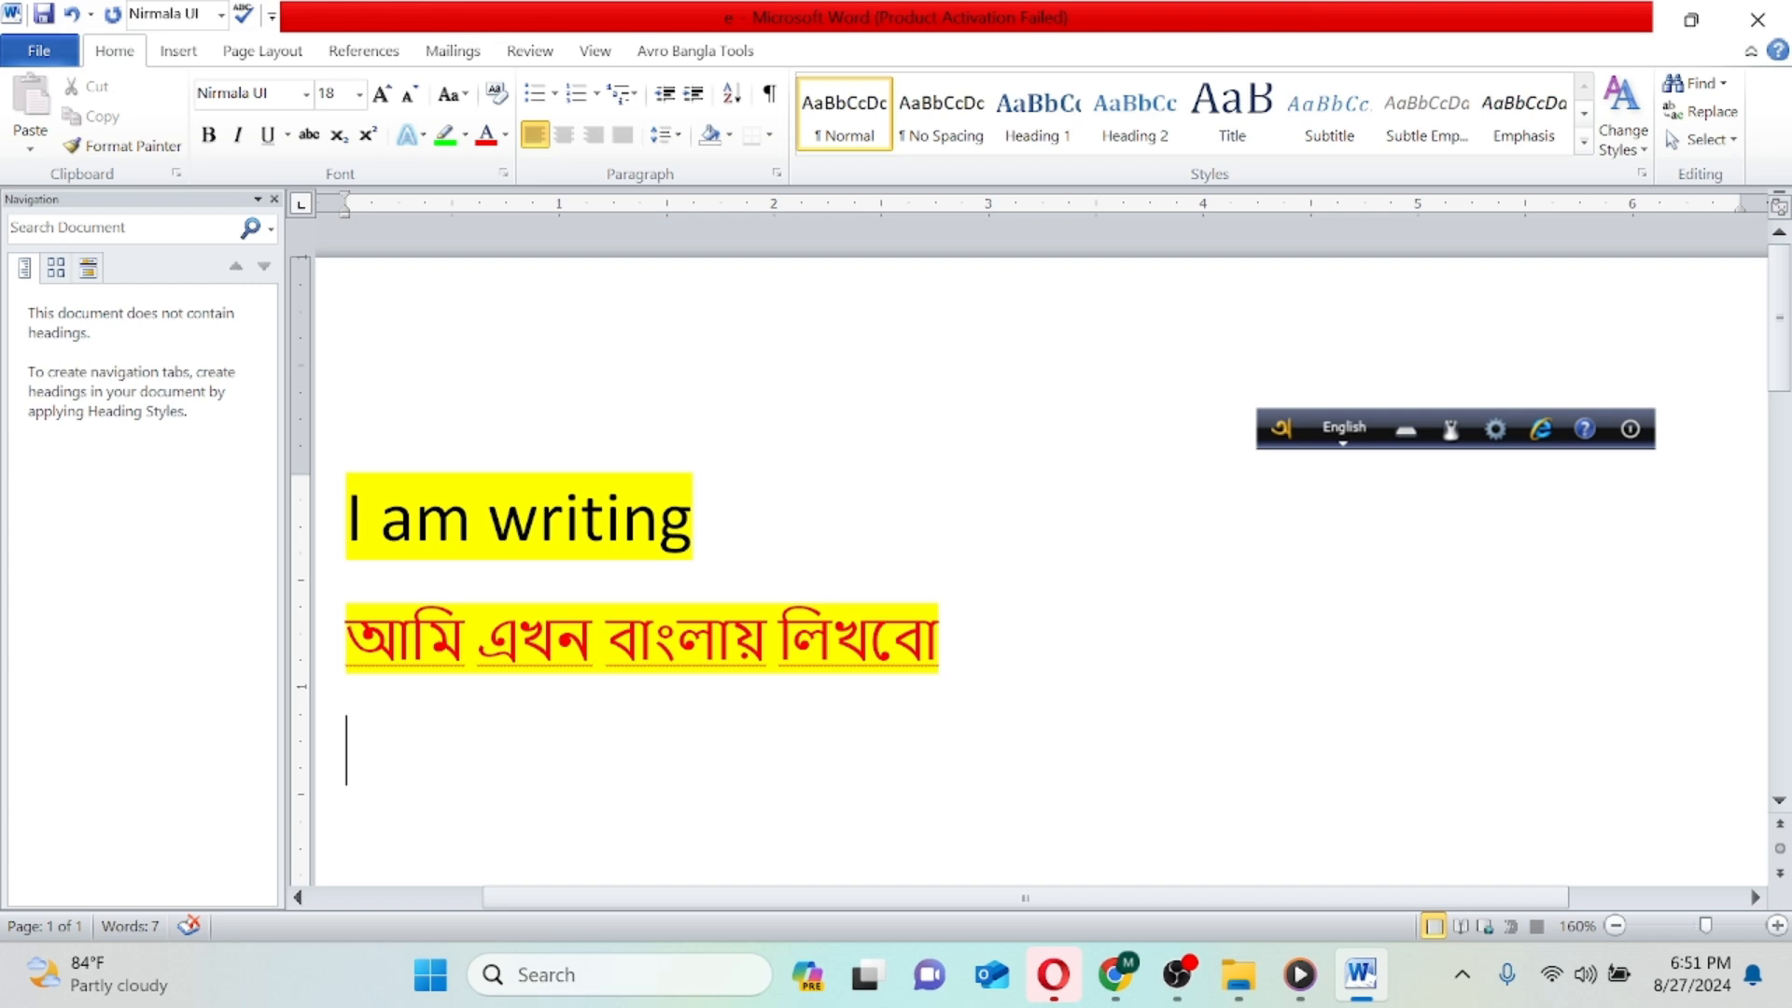
pyautogui.write('F12')
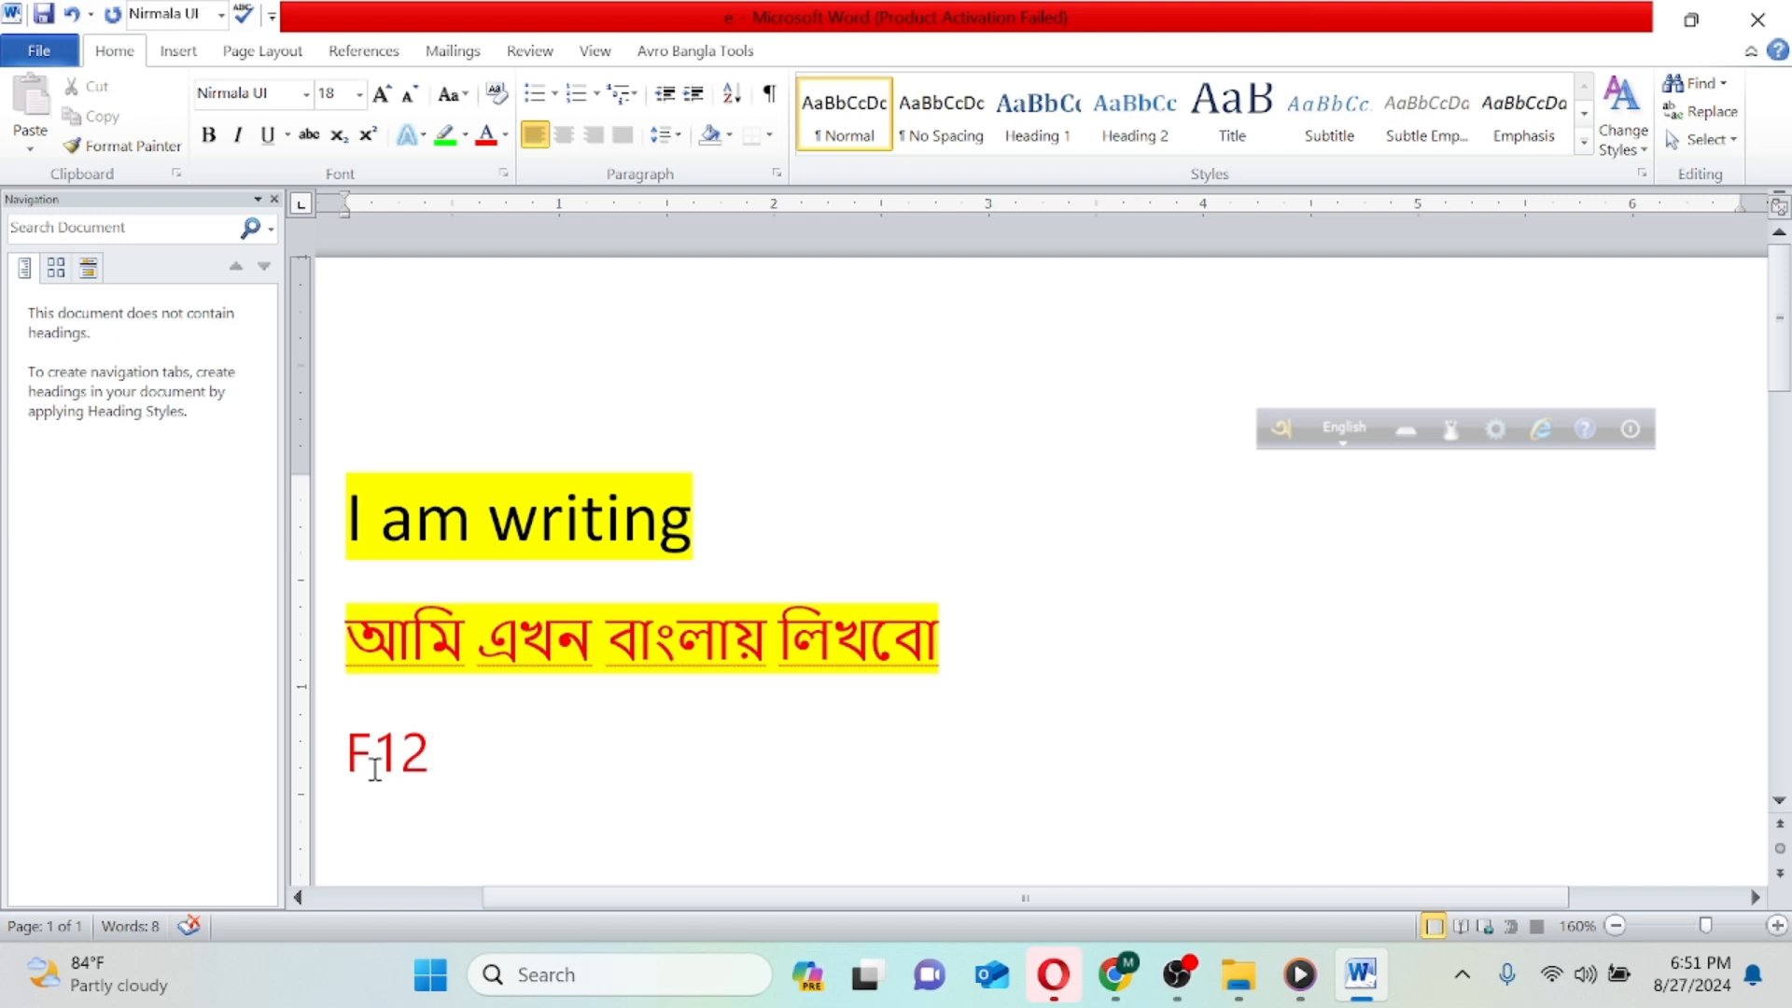
# - Make the F12 text bold and highlight it in bright green
pyautogui.moveTo(350, 754); pyautogui.dragTo(448, 752)
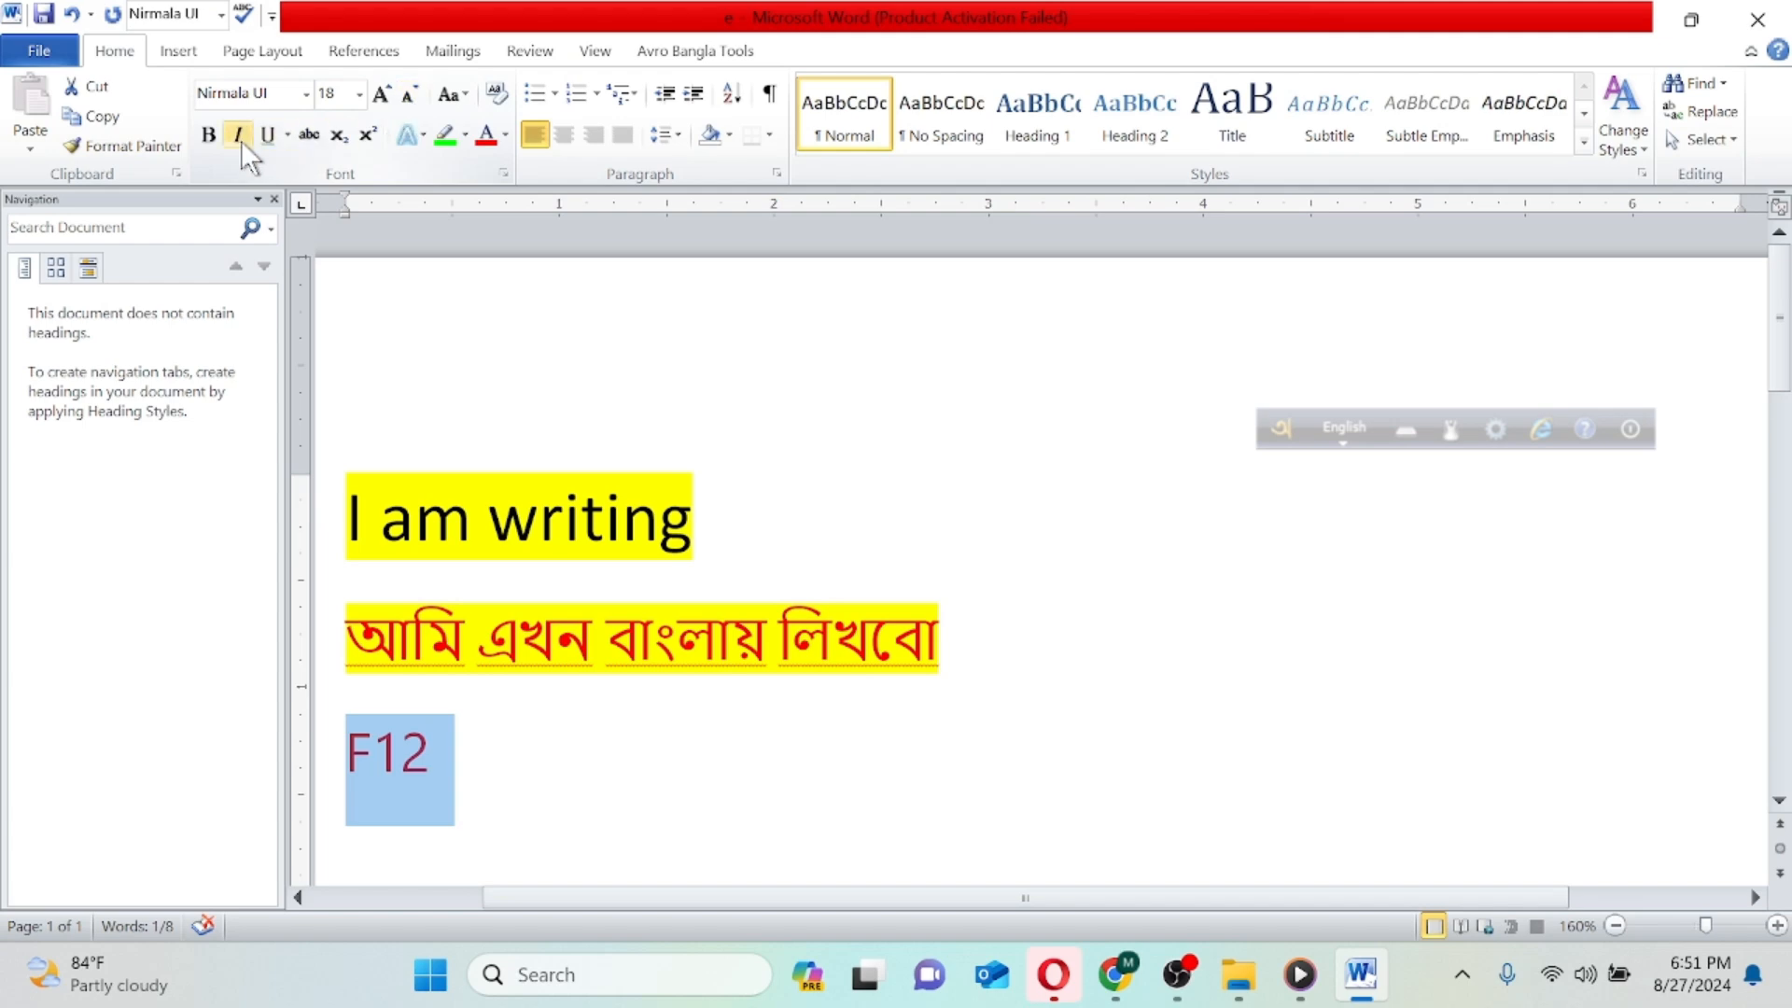
pyautogui.click(209, 140)
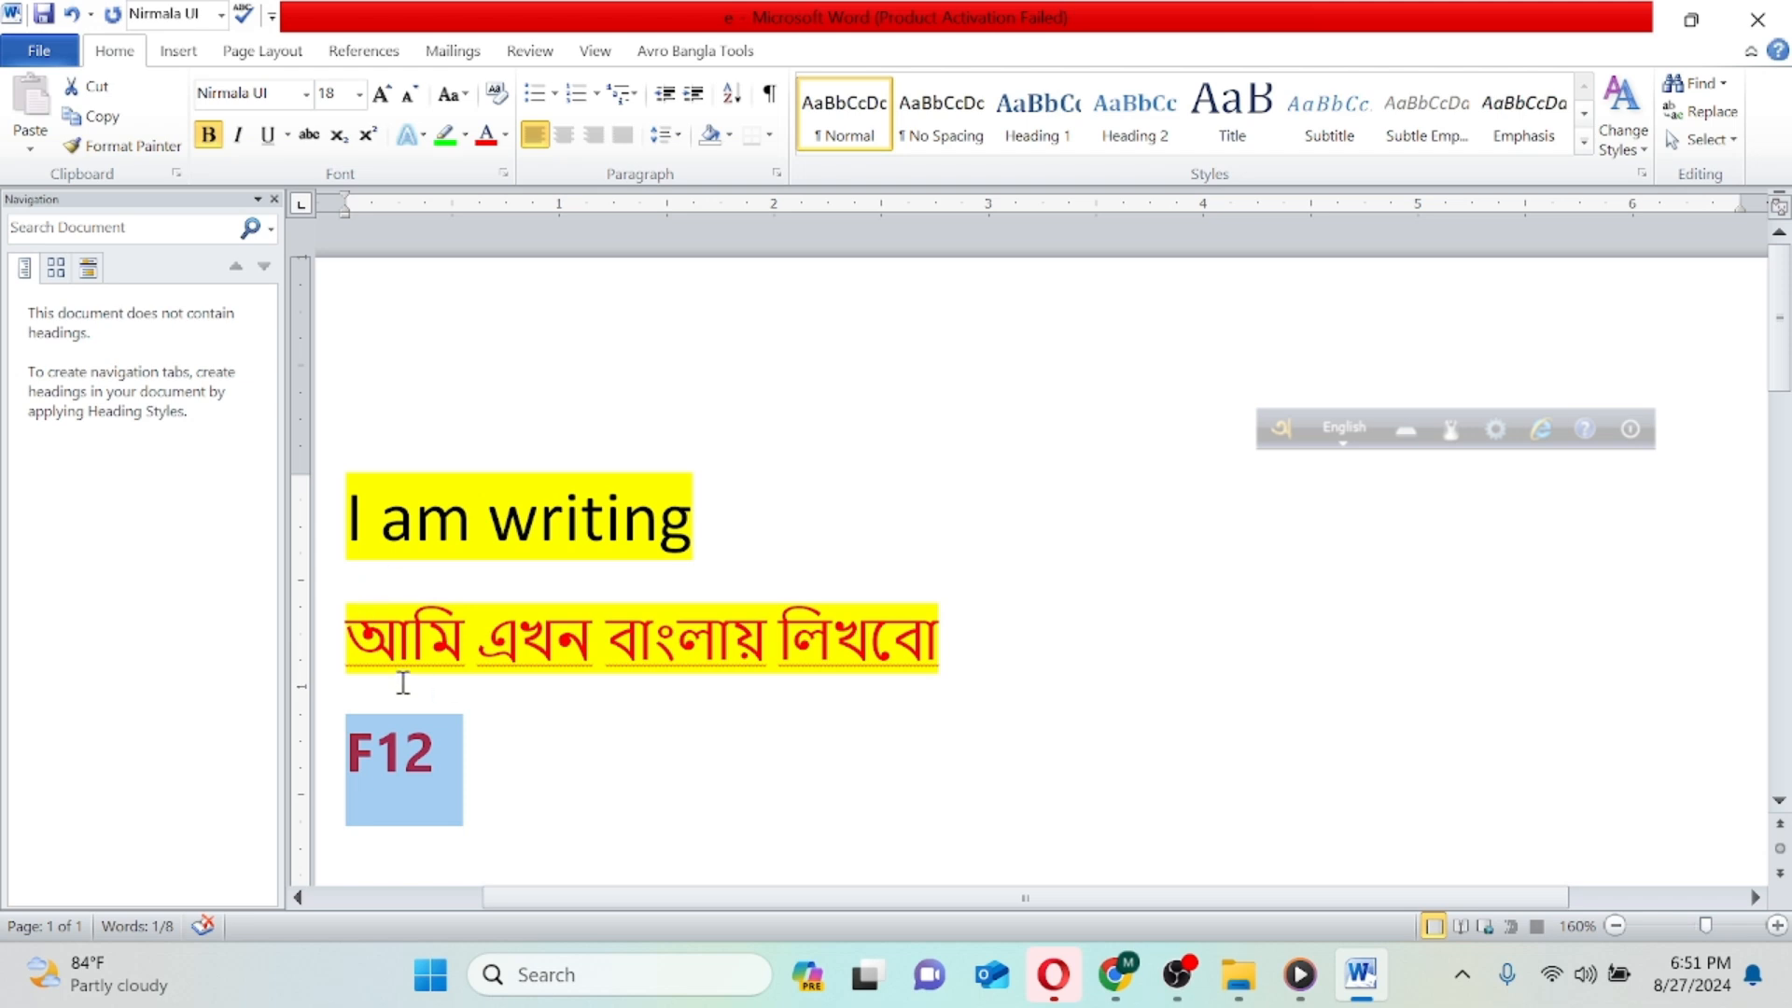
pyautogui.click(440, 135)
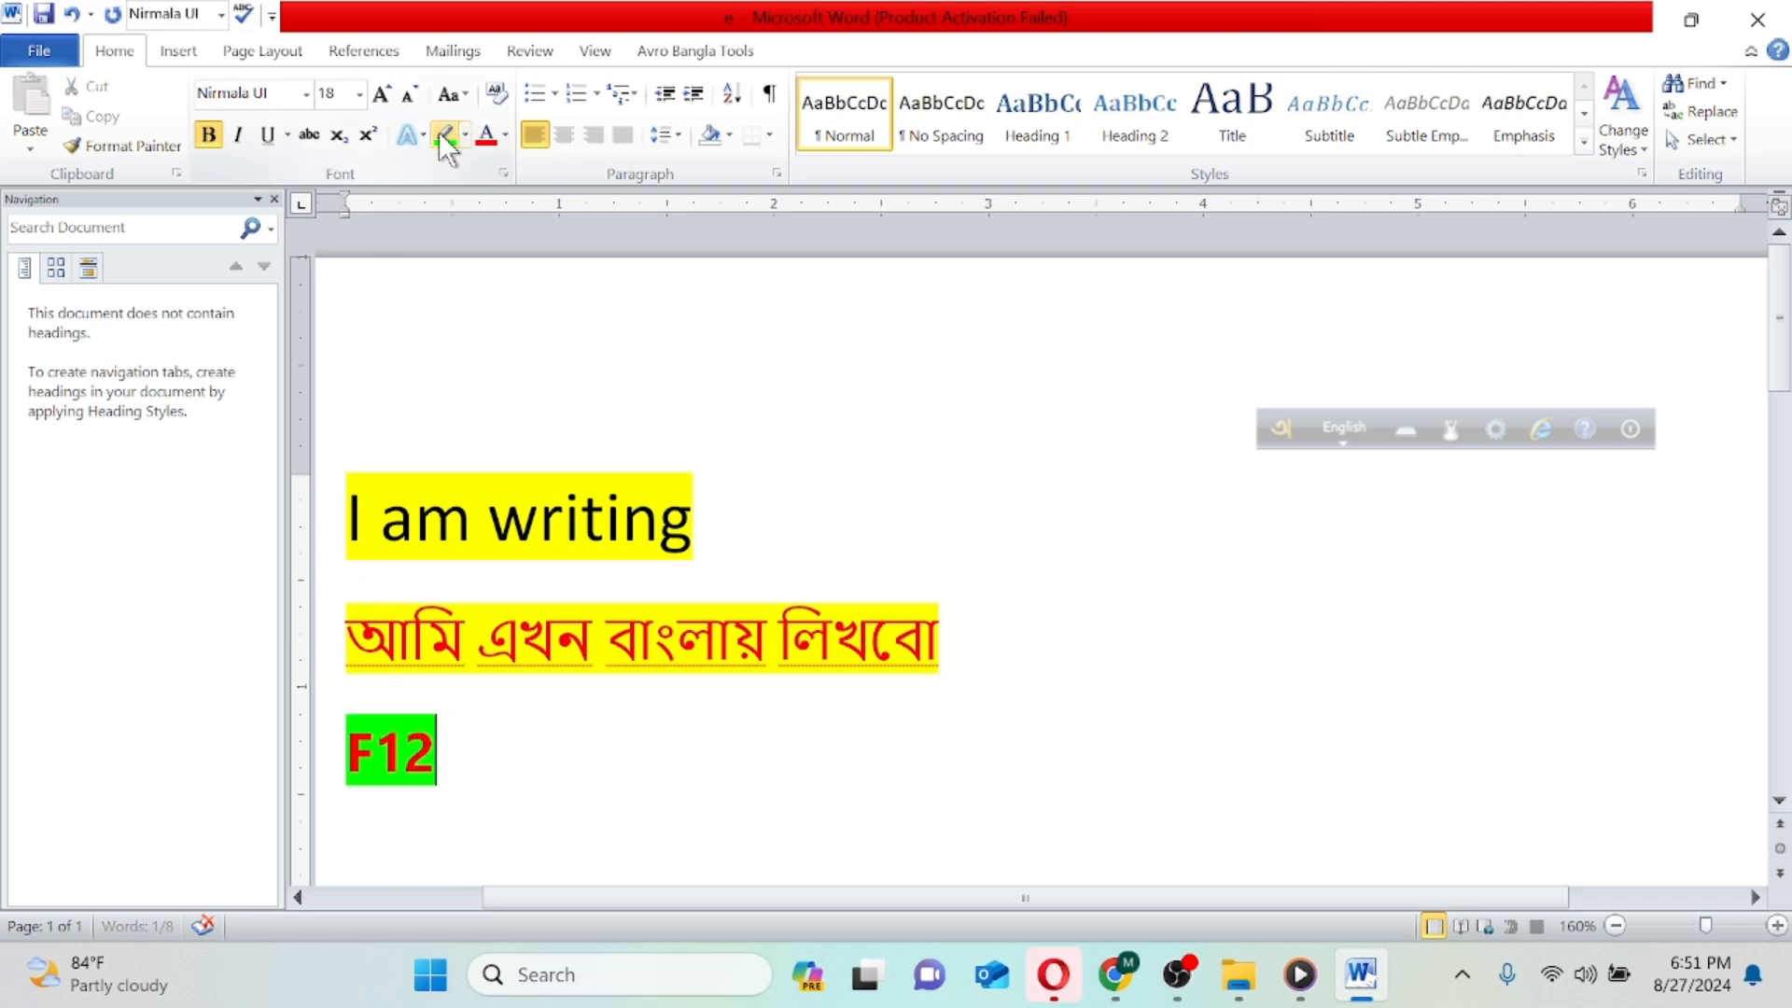
# - Insert spaces in front of F12 to shift it to the right, and place the cursor after it
pyautogui.click(339, 739)
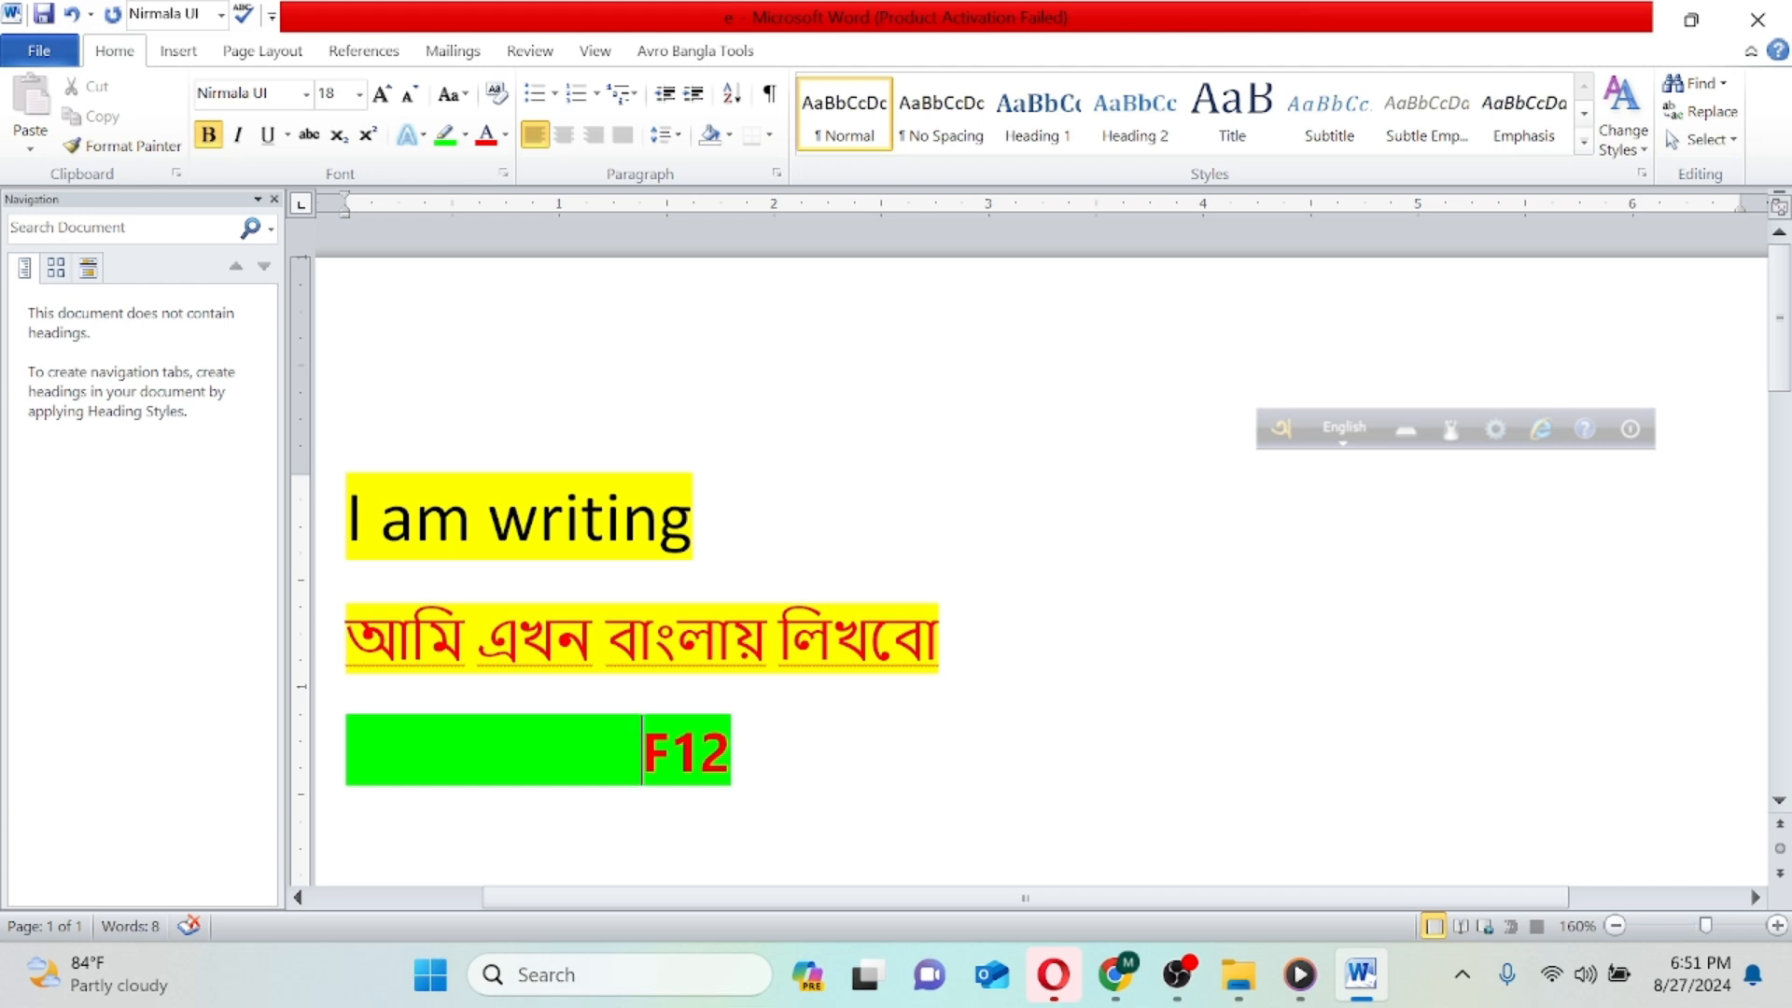
pyautogui.click(764, 755)
pyautogui.moveTo(1183, 991)
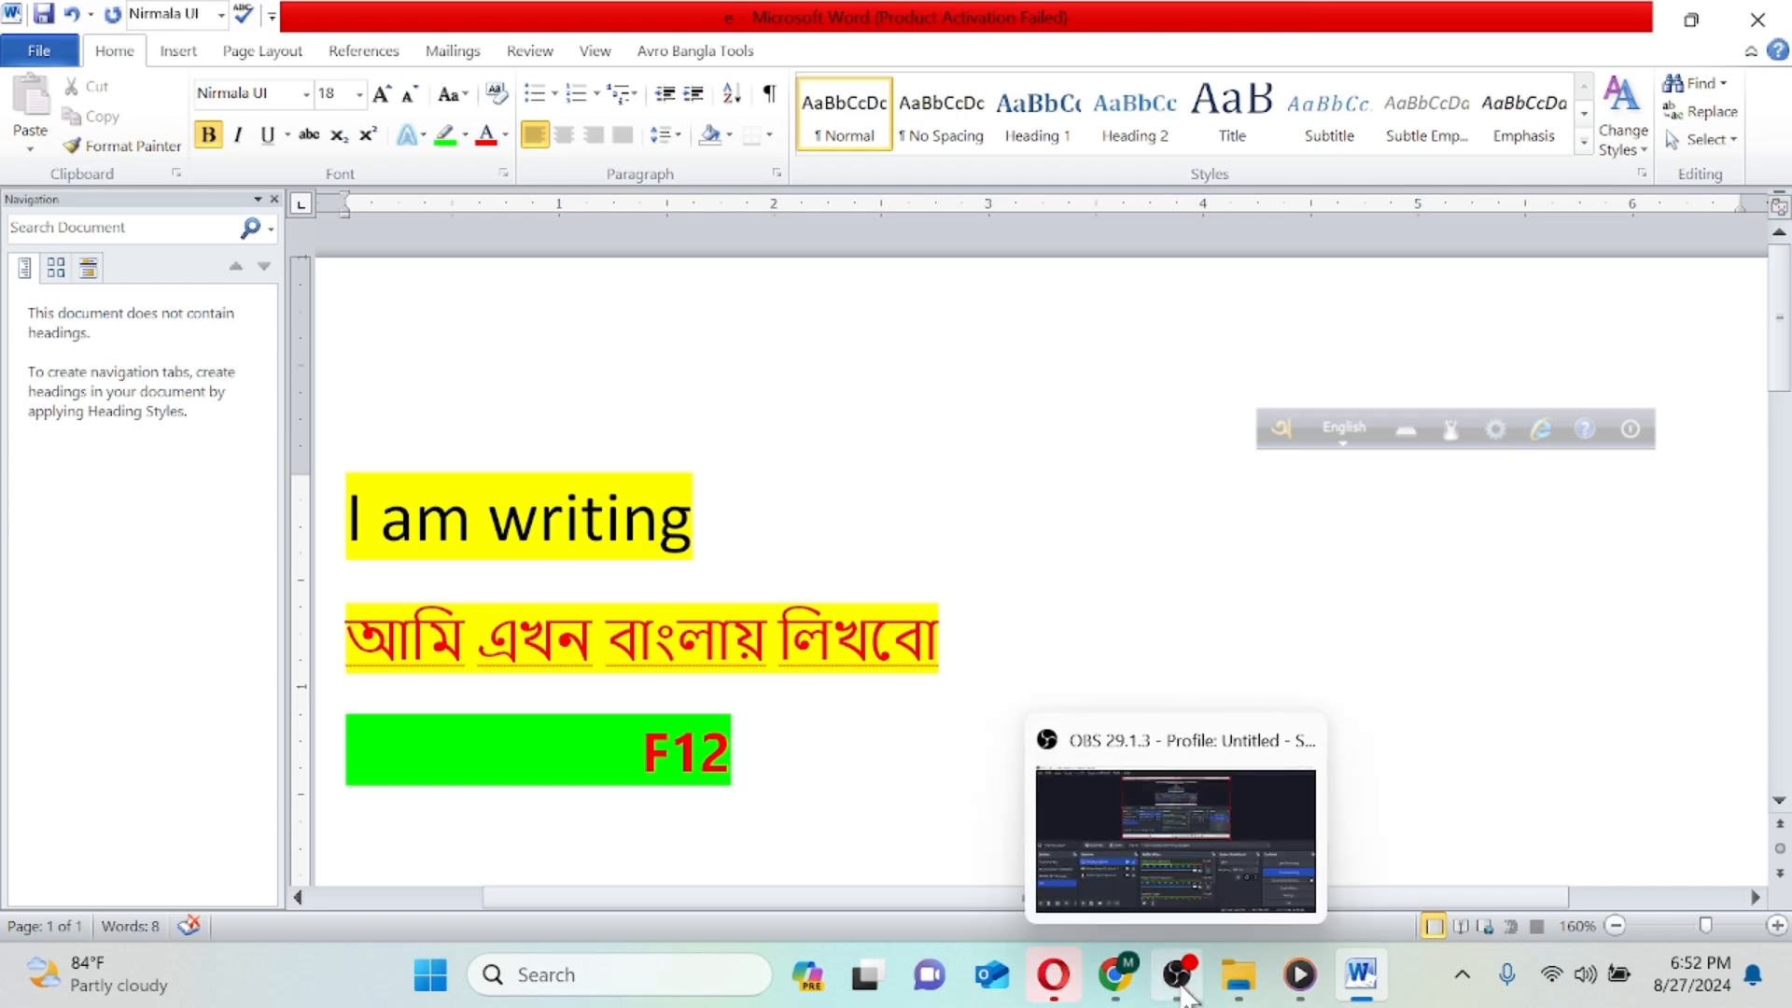
pyautogui.click(1165, 838)
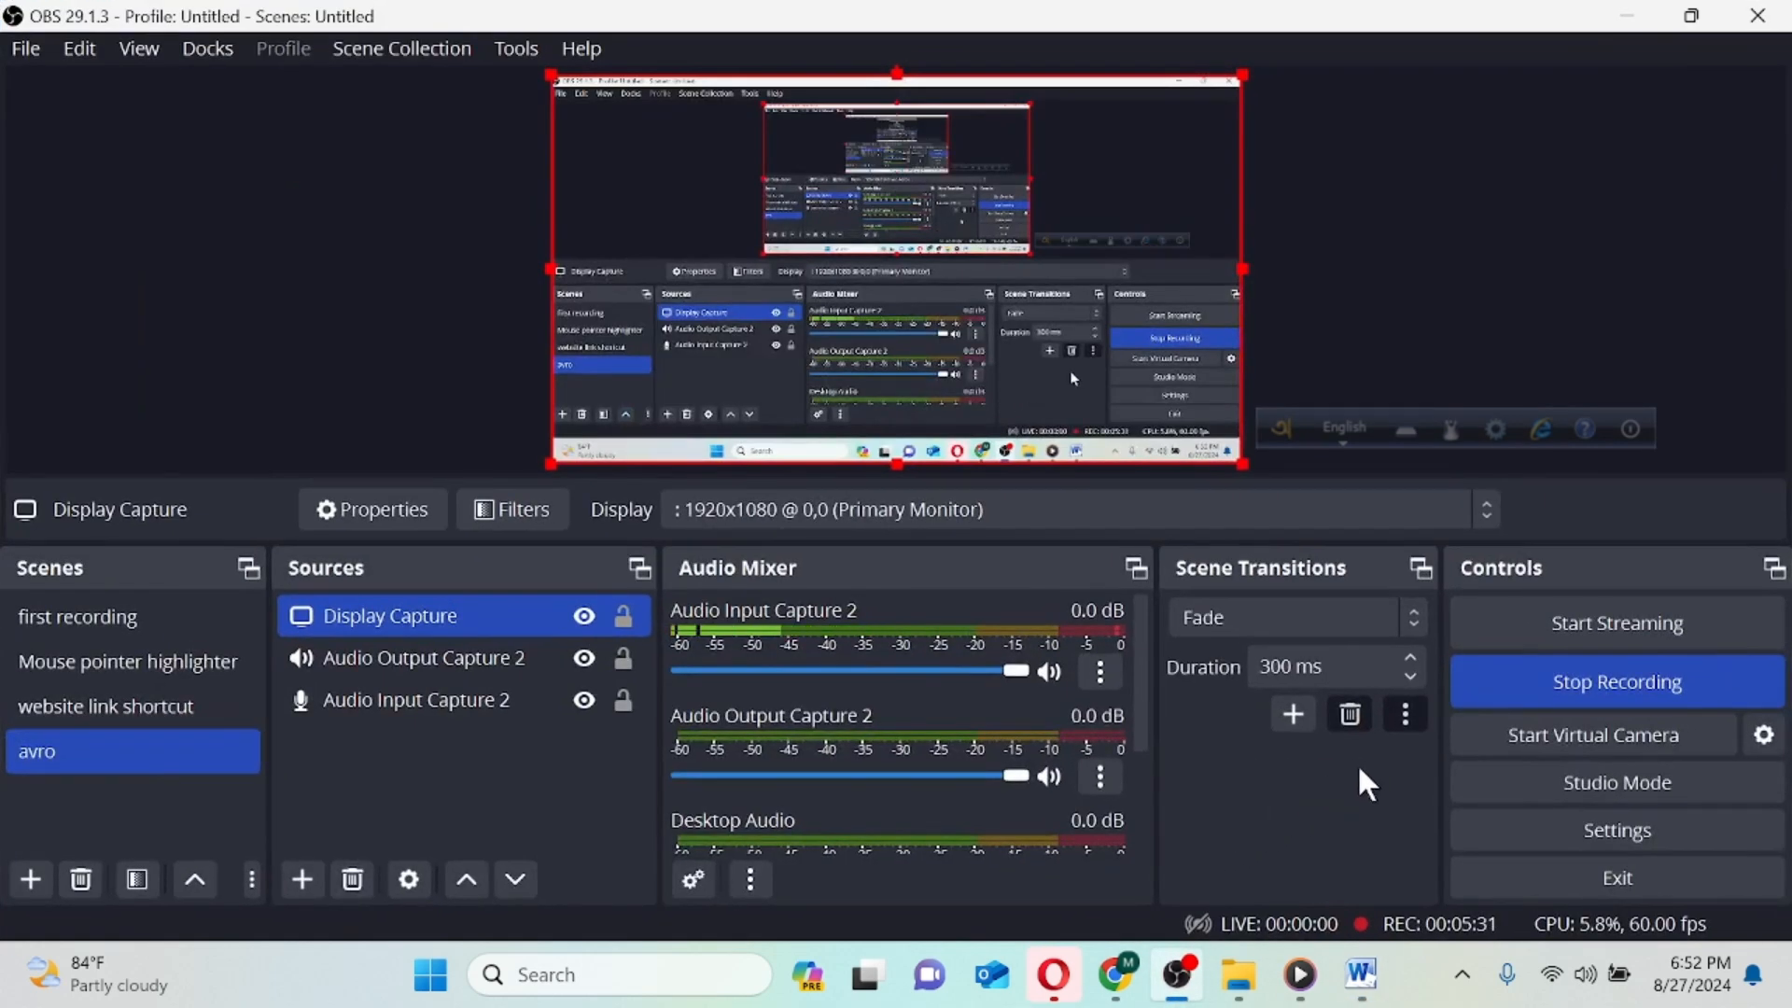